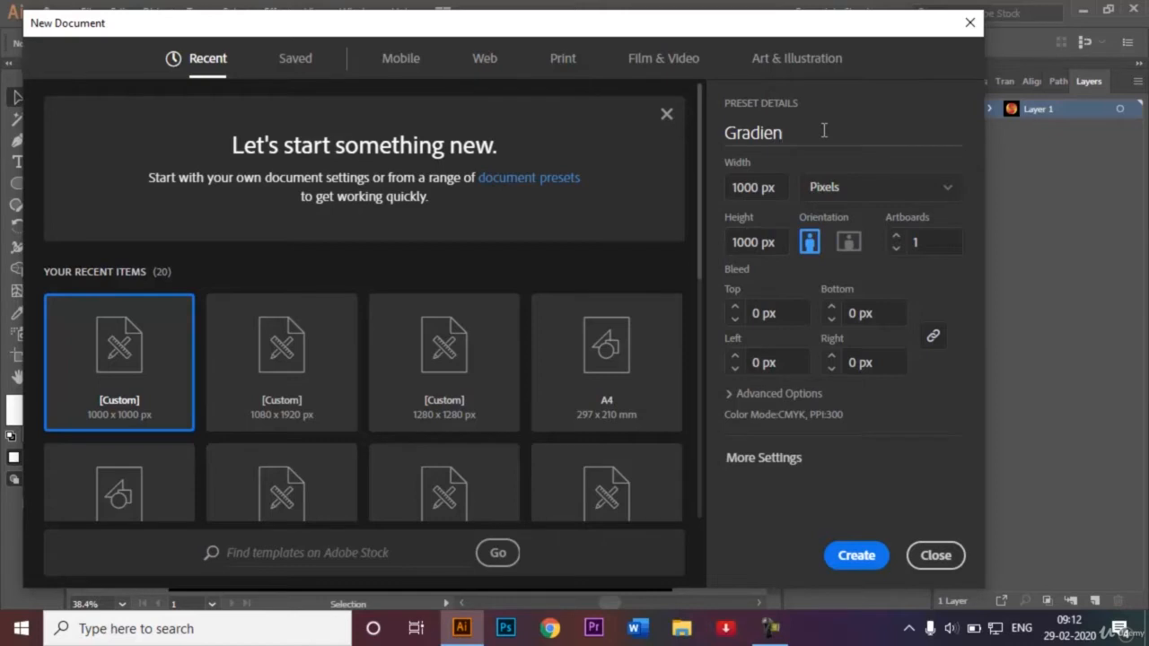
Create a new 1000 × 1000 px document named Gradient Logo, keeping pixels as the unit.
{"action": "type", "text": "t Logo"}
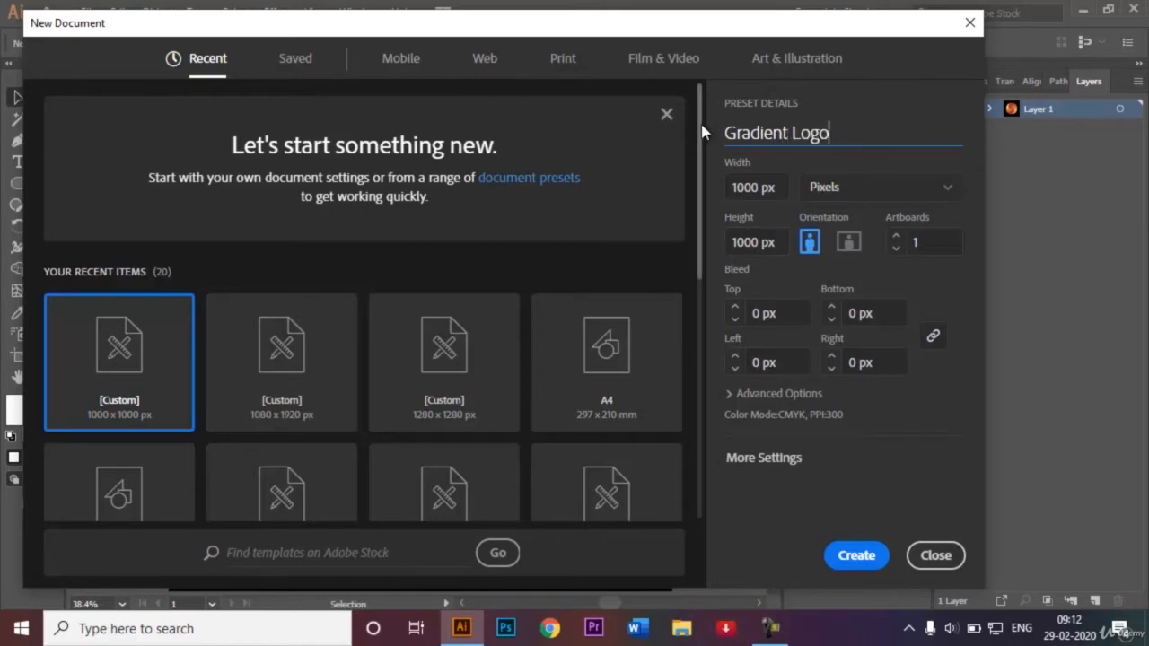
{"action": "scroll", "coordinate": [703, 135], "scroll_direction": "down", "scroll_amount": 1}
{"action": "left_click_drag", "start_coordinate": [703, 134], "coordinate": [702, 226]}
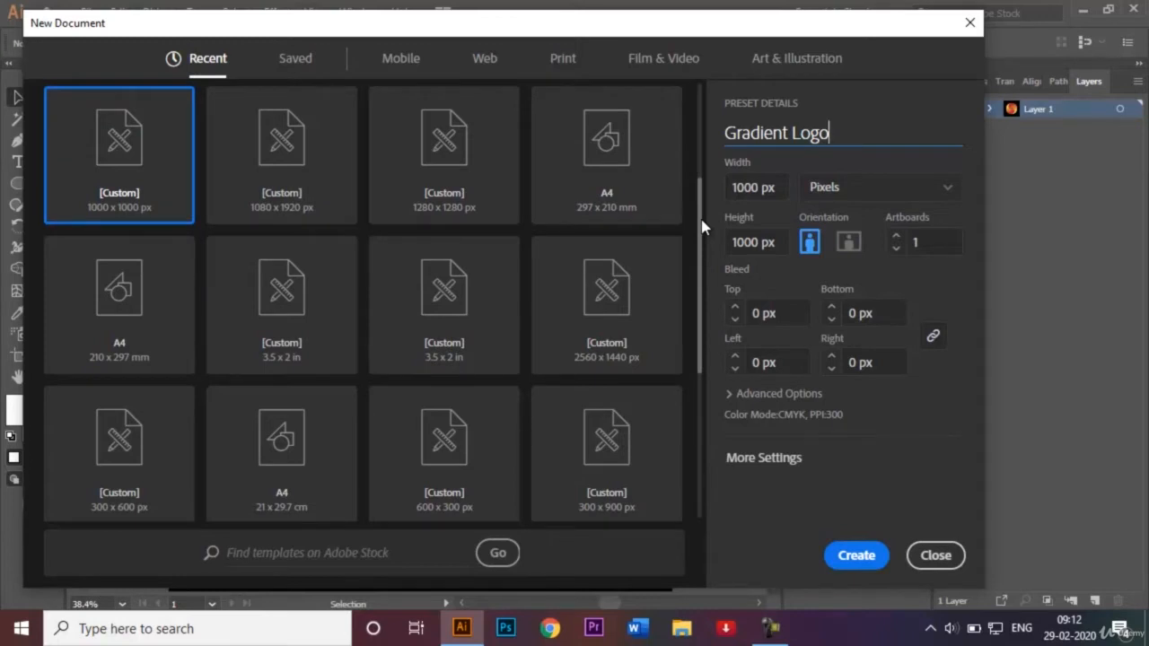
{"action": "left_click_drag", "start_coordinate": [701, 225], "coordinate": [698, 180]}
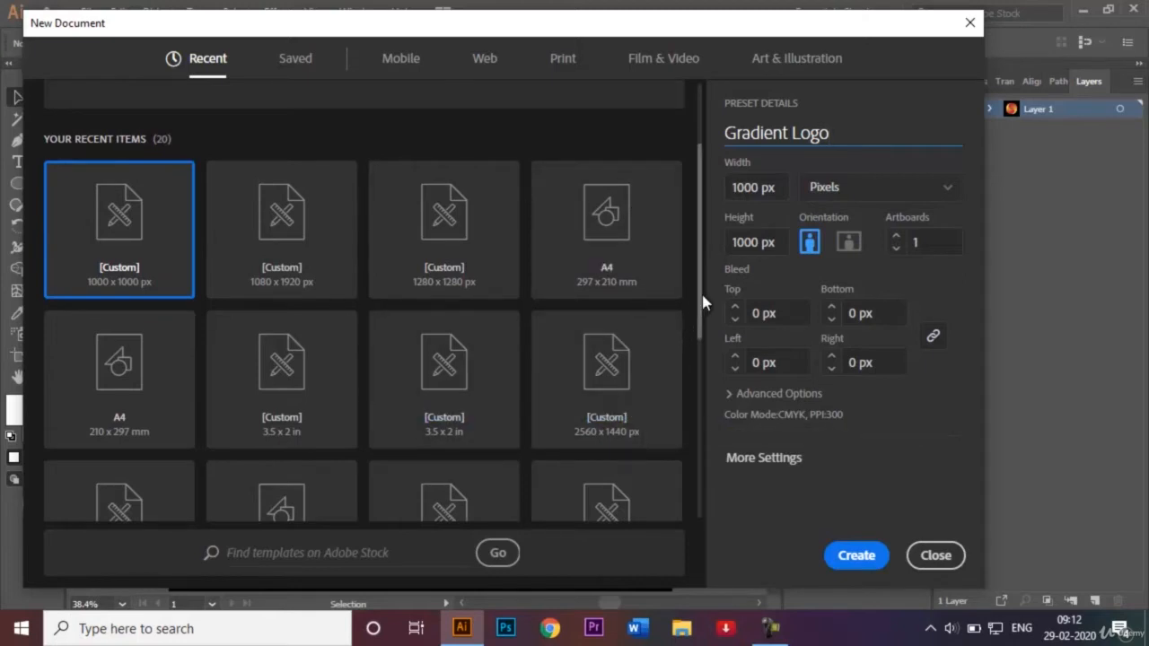
{"action": "left_click_drag", "start_coordinate": [703, 303], "coordinate": [699, 254]}
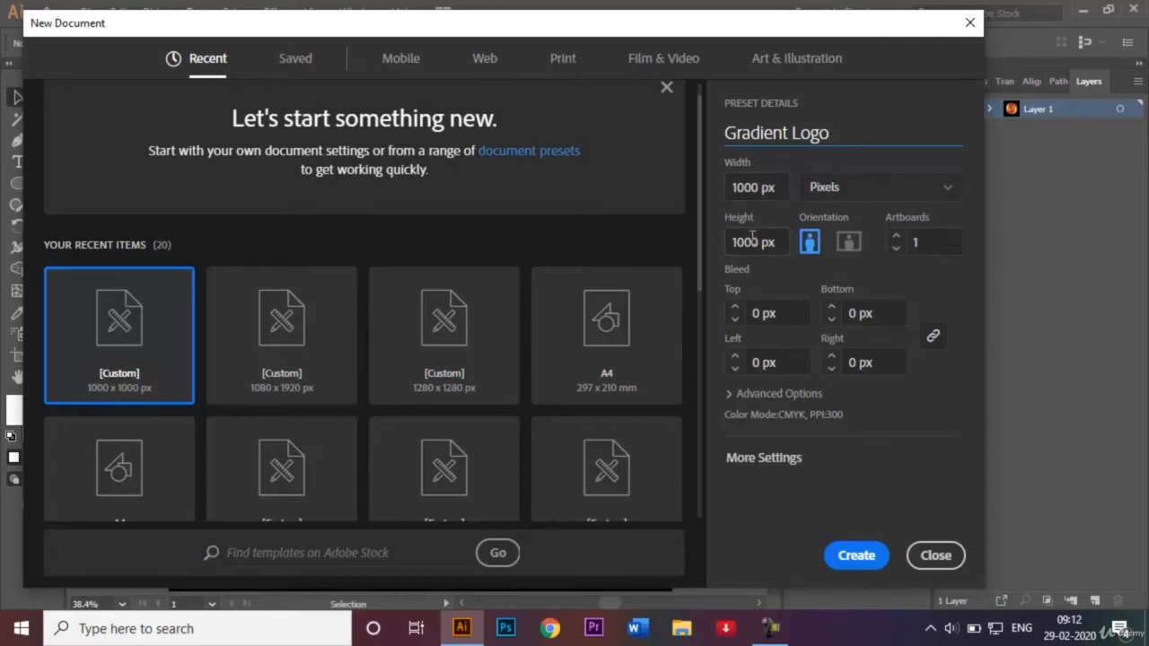
{"action": "left_click", "coordinate": [927, 197]}
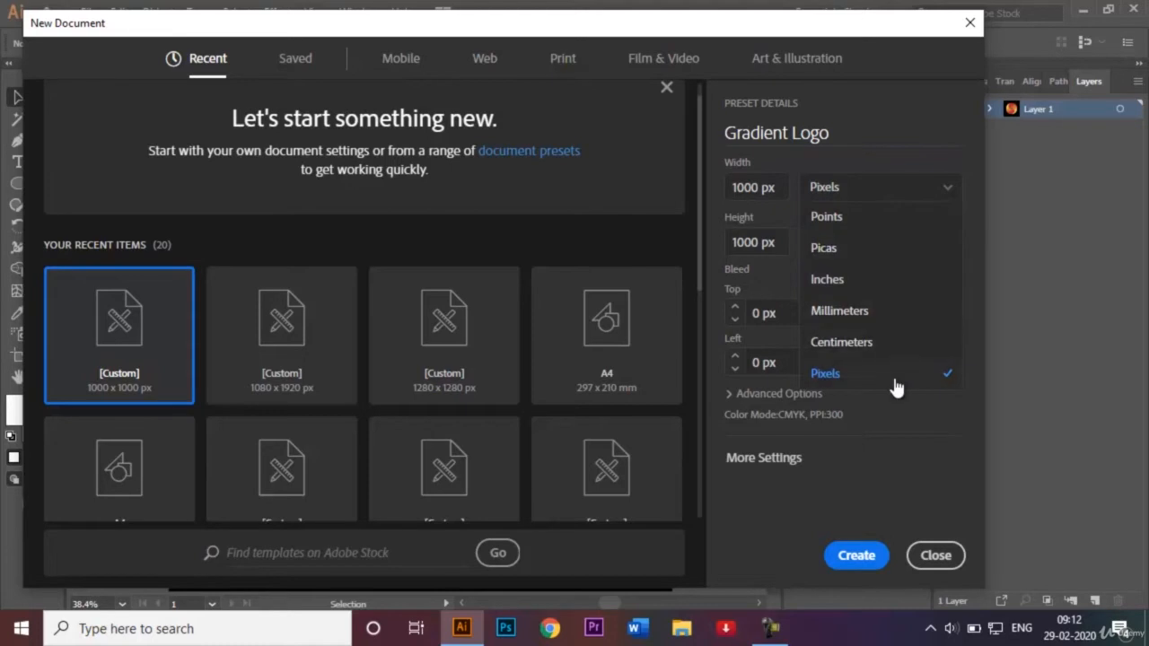
{"action": "left_click", "coordinate": [859, 510]}
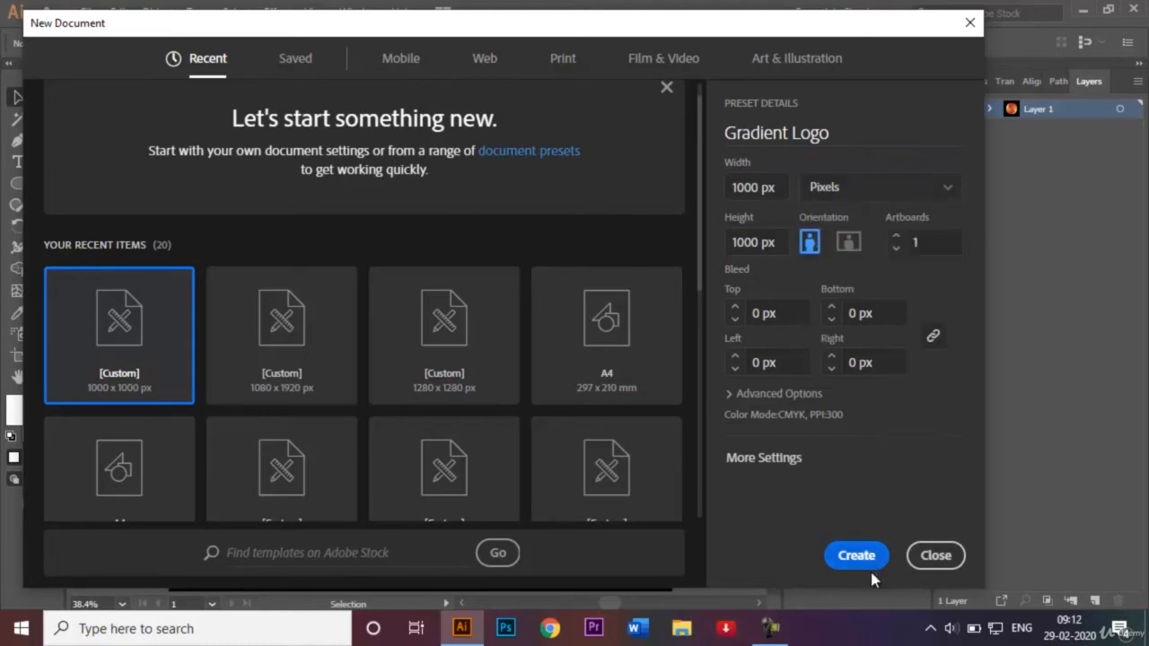
{"action": "left_click", "coordinate": [863, 559]}
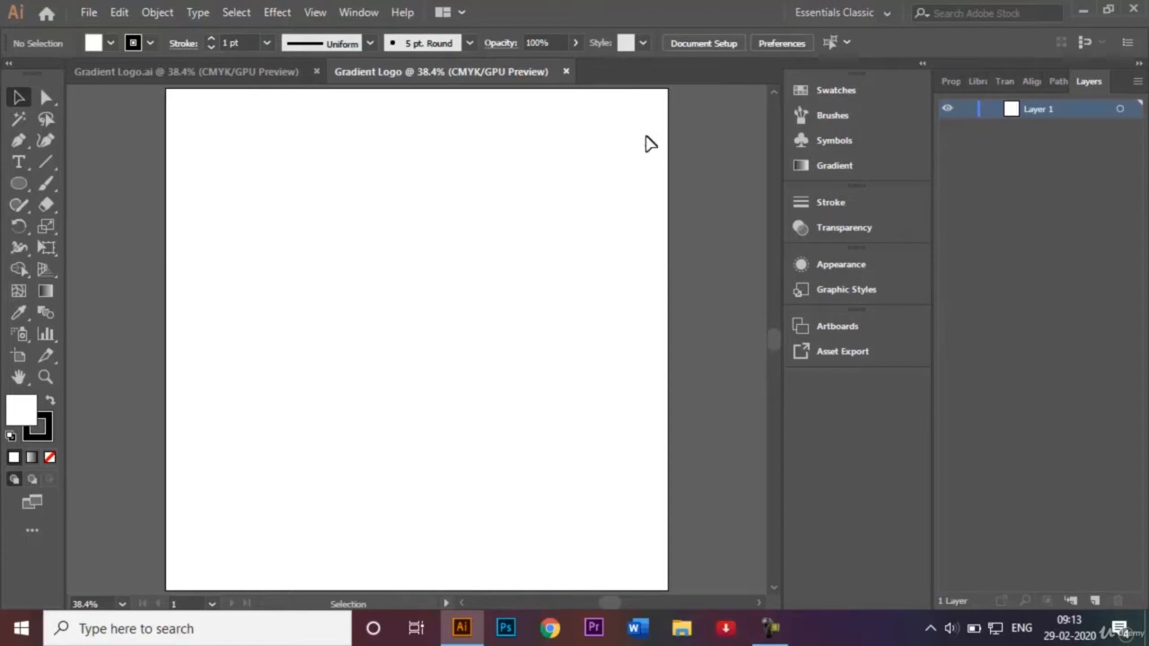
Check whether Smart Guides are enabled and examine the finished logo in the other open document.
{"action": "left_click", "coordinate": [316, 13]}
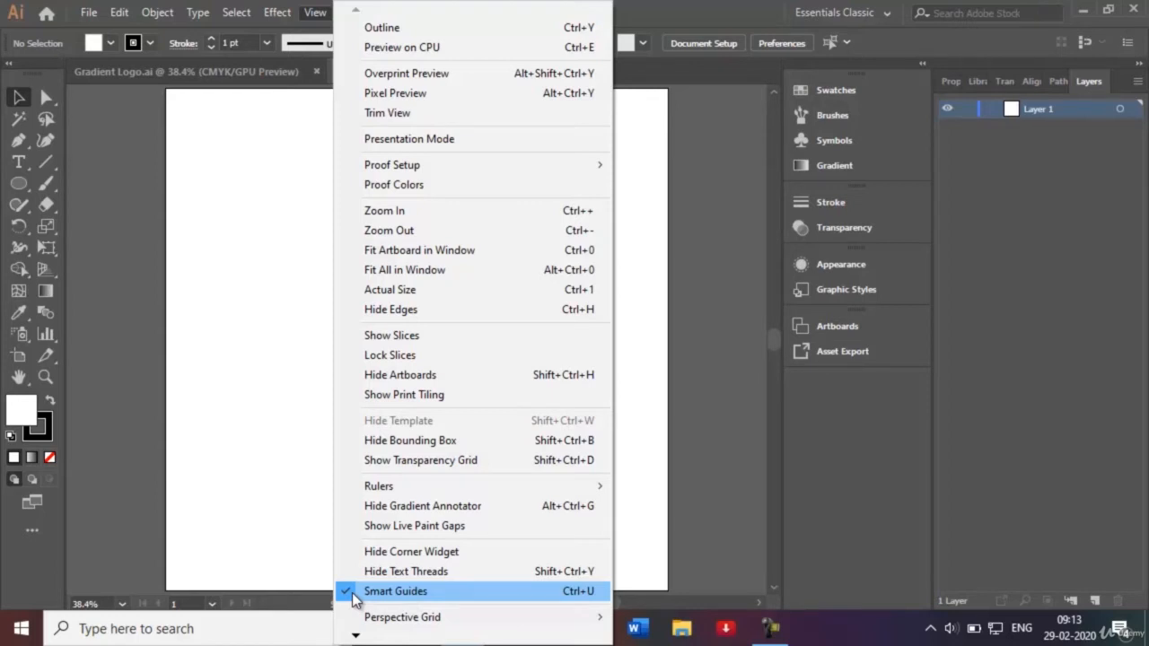
{"action": "left_click", "coordinate": [267, 416]}
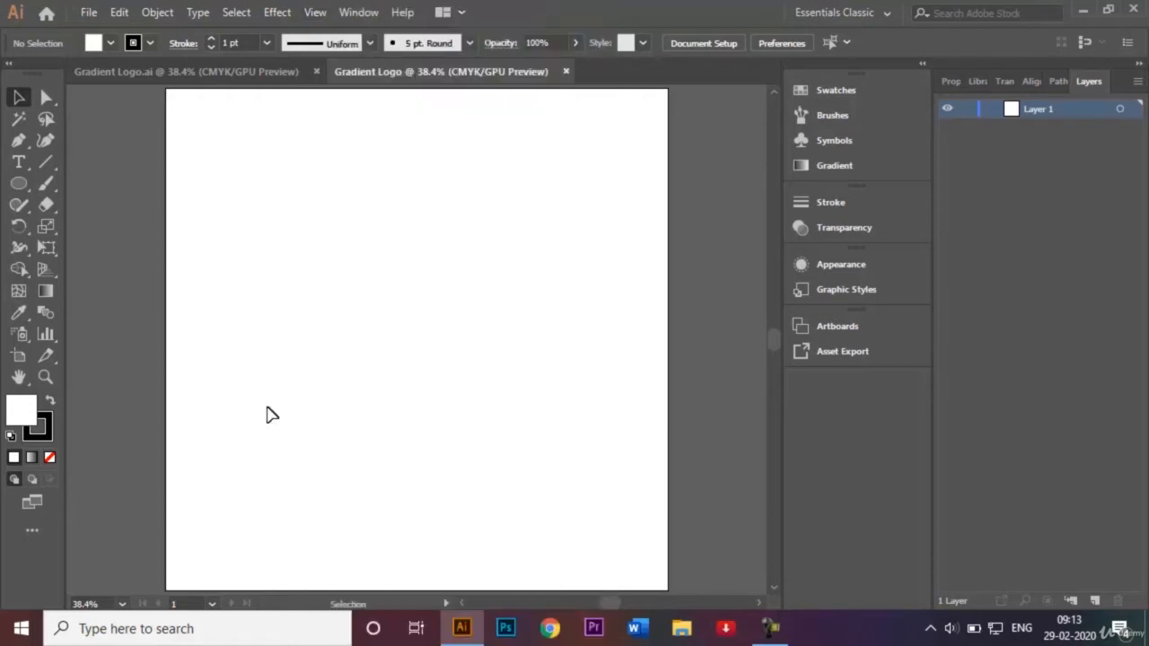
{"action": "left_click", "coordinate": [235, 77]}
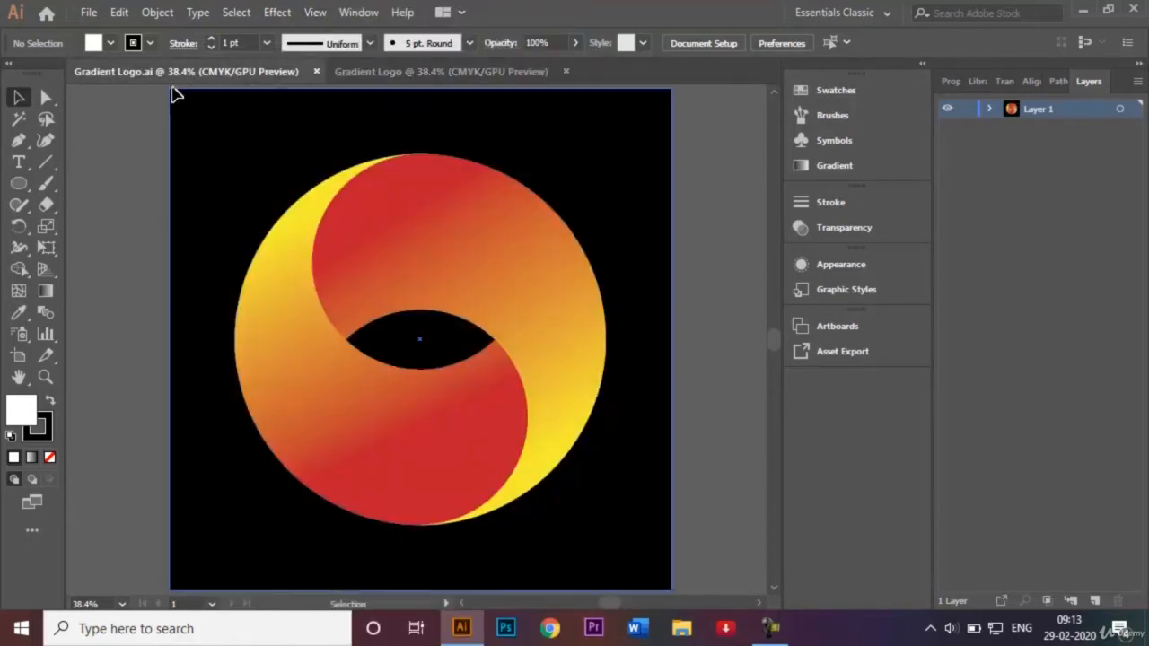
{"action": "left_click", "coordinate": [415, 71]}
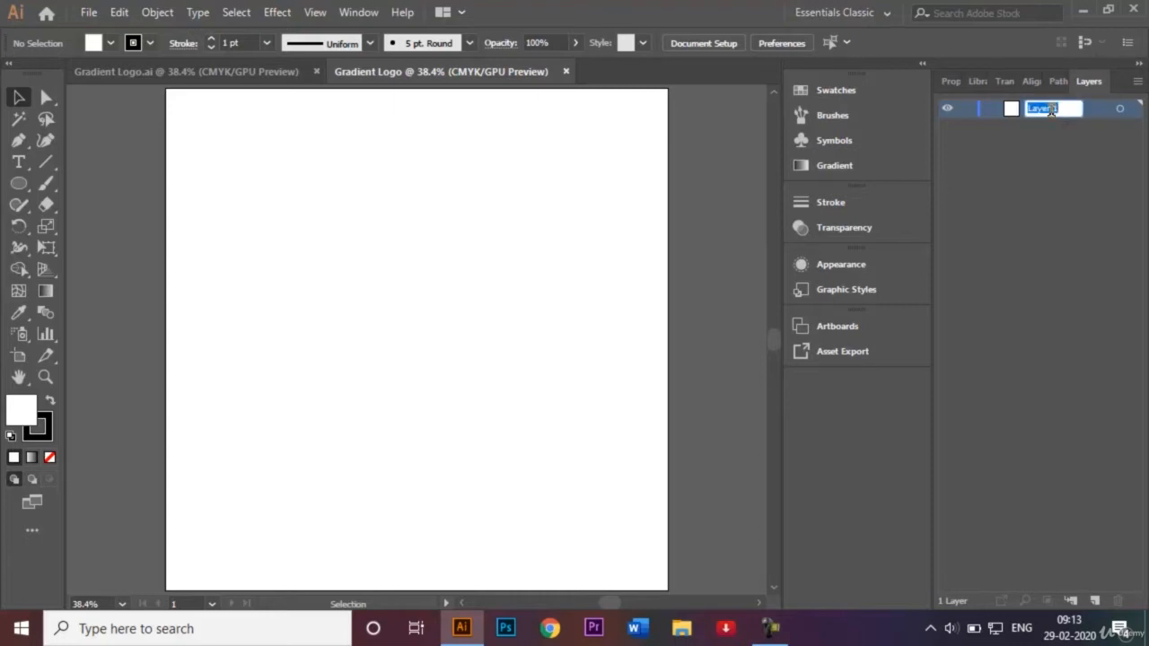
Rename the new document's only layer as Background.
{"action": "key", "text": "BackSpace"}
{"action": "type", "text": "Background"}
{"action": "key", "text": "Return"}
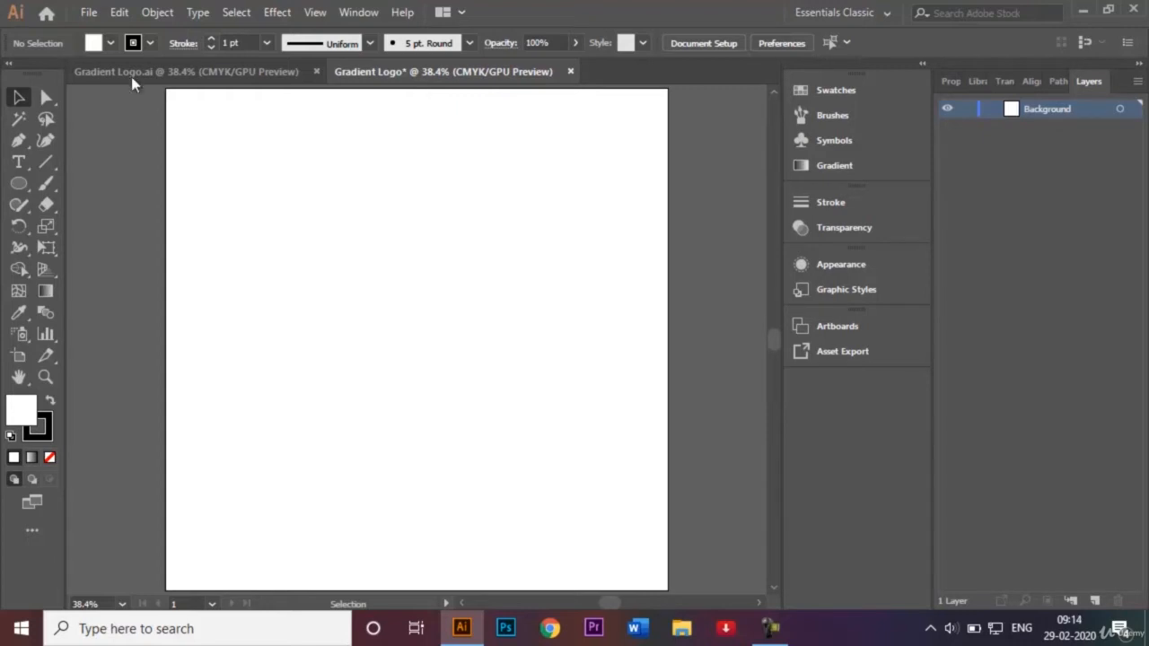
Create a 1000 × 1000 px rectangle with a black fill and no stroke on the Background layer.
{"action": "left_click", "coordinate": [18, 183]}
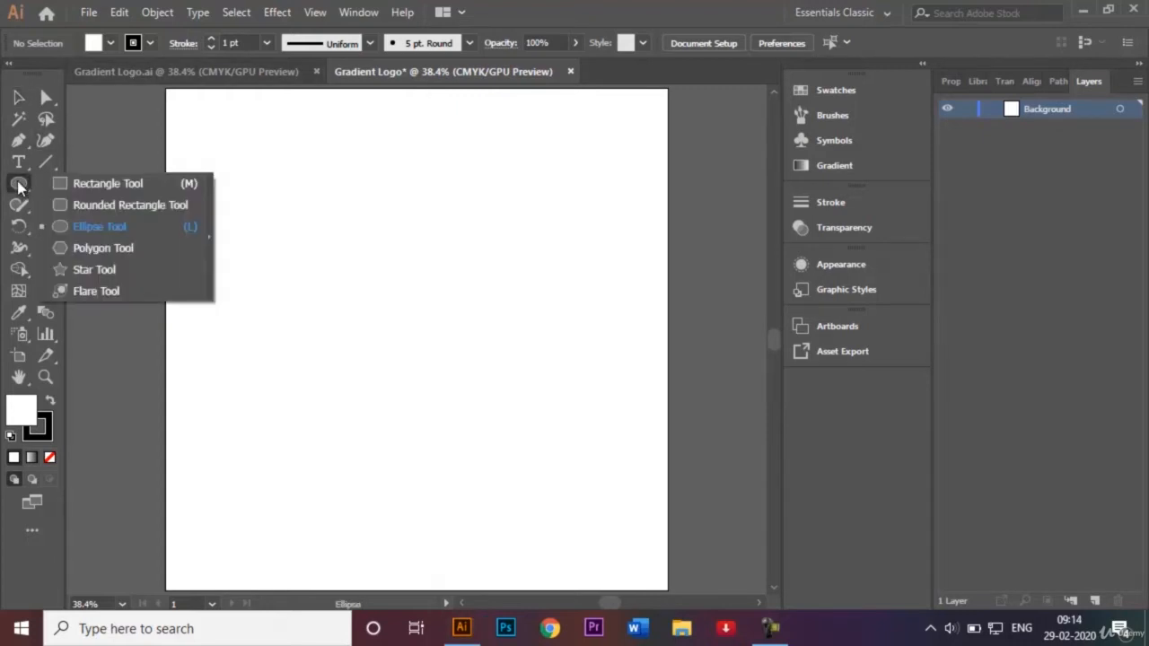
{"action": "left_click", "coordinate": [83, 183]}
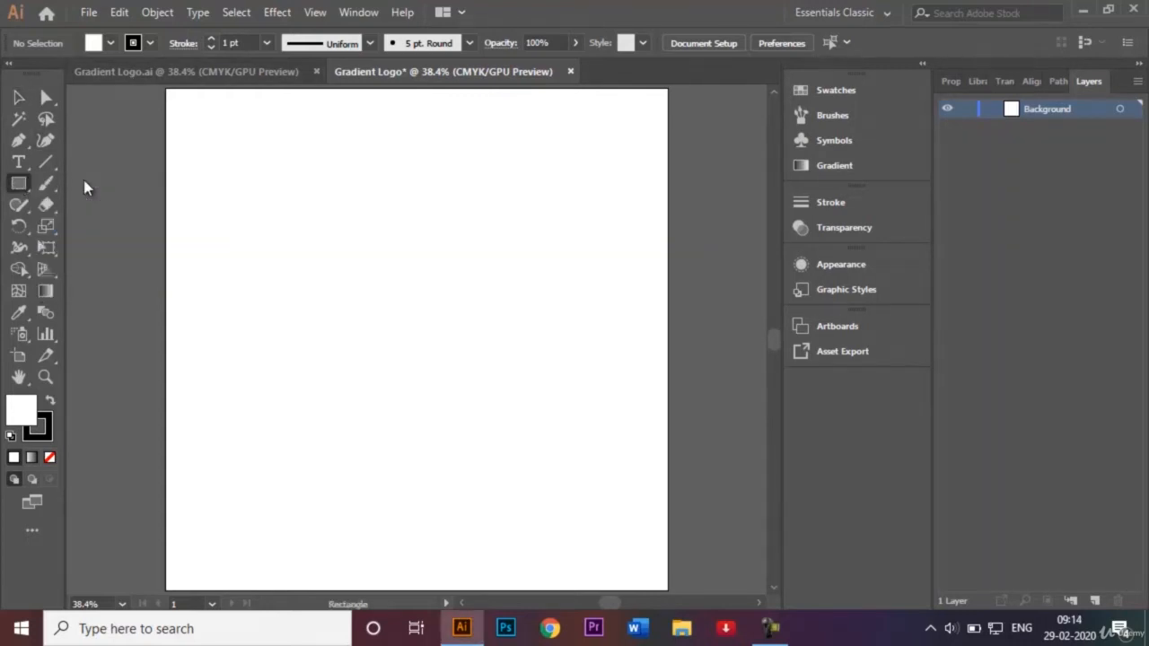
{"action": "left_click", "coordinate": [150, 43]}
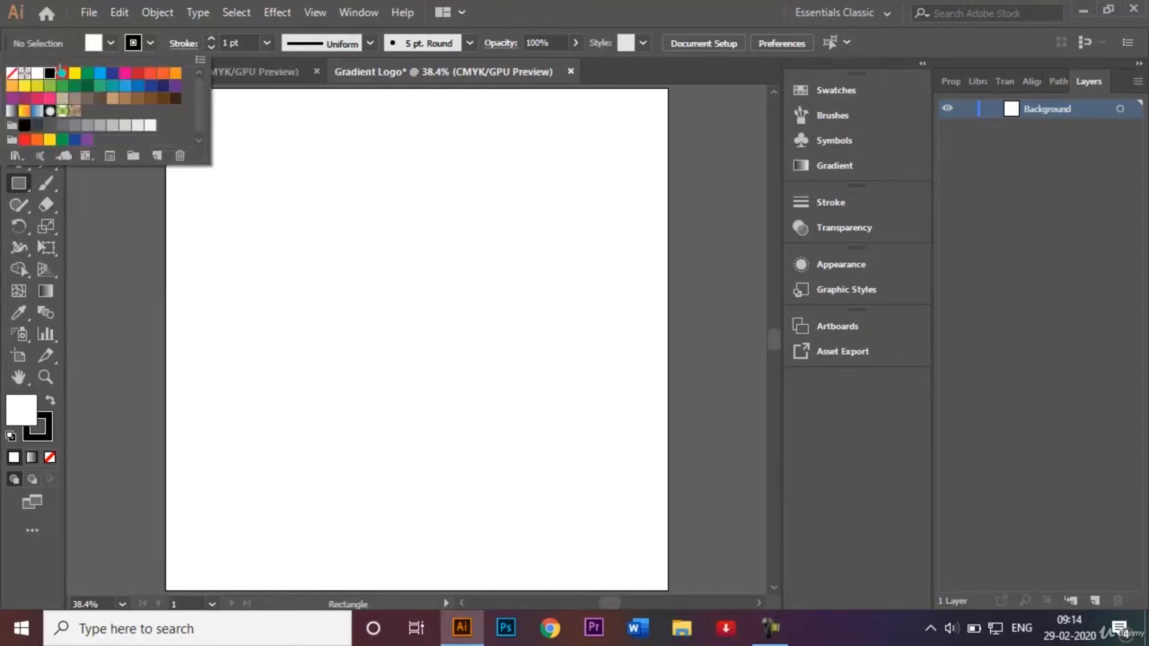
{"action": "left_click", "coordinate": [11, 77]}
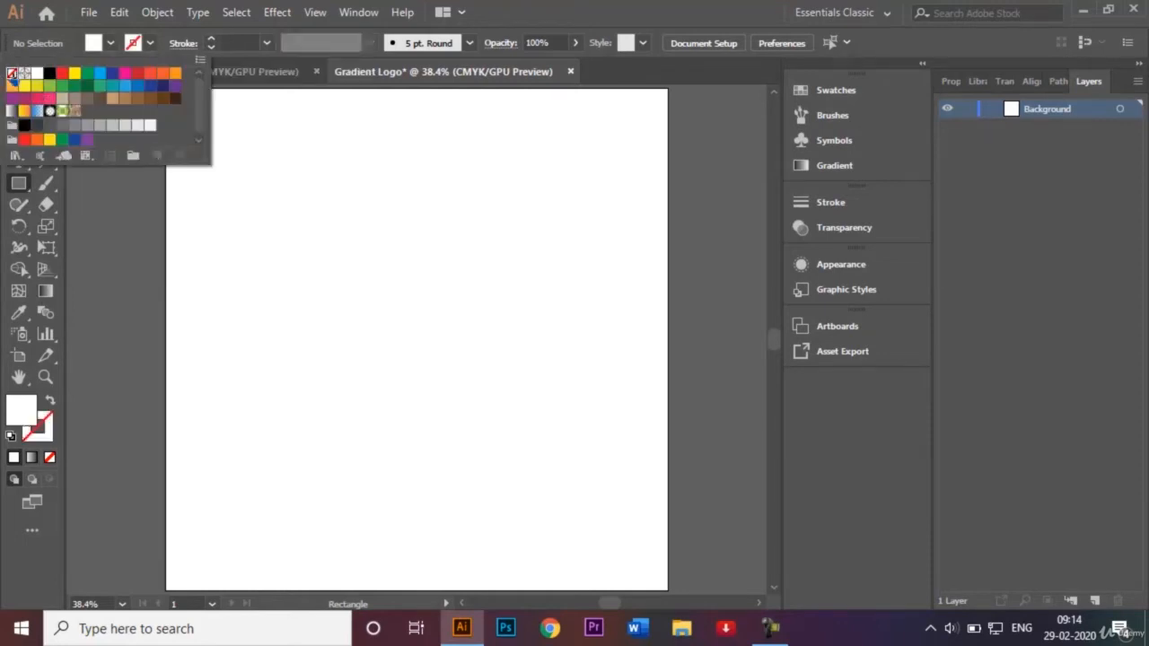
{"action": "left_click", "coordinate": [111, 43]}
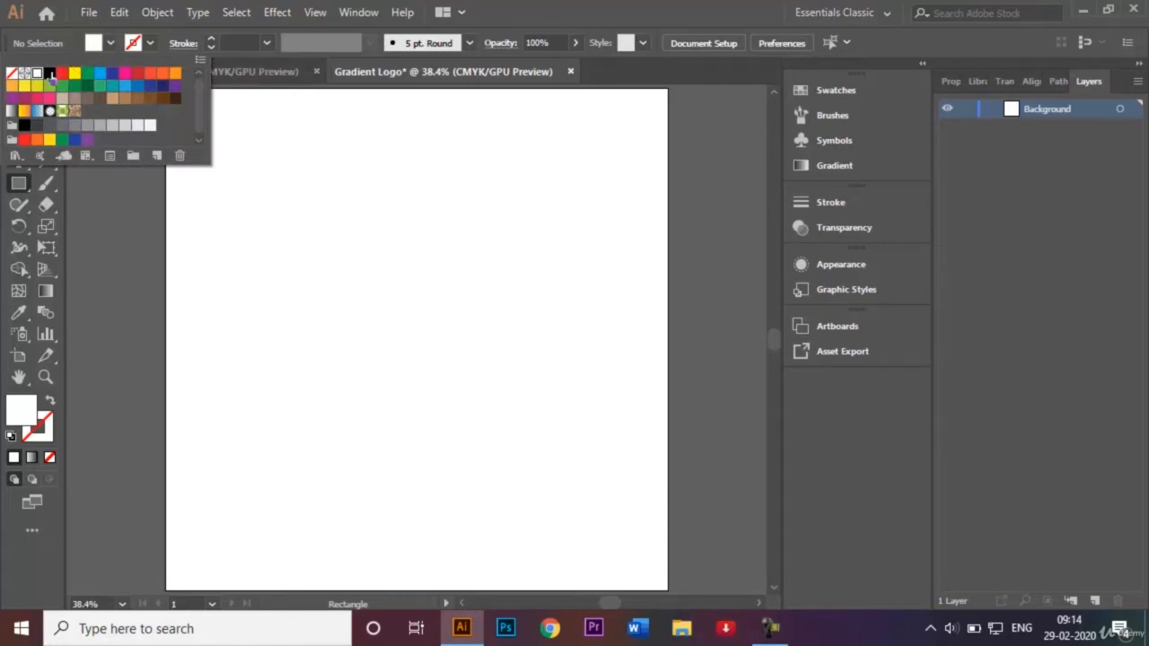
{"action": "left_click", "coordinate": [52, 74]}
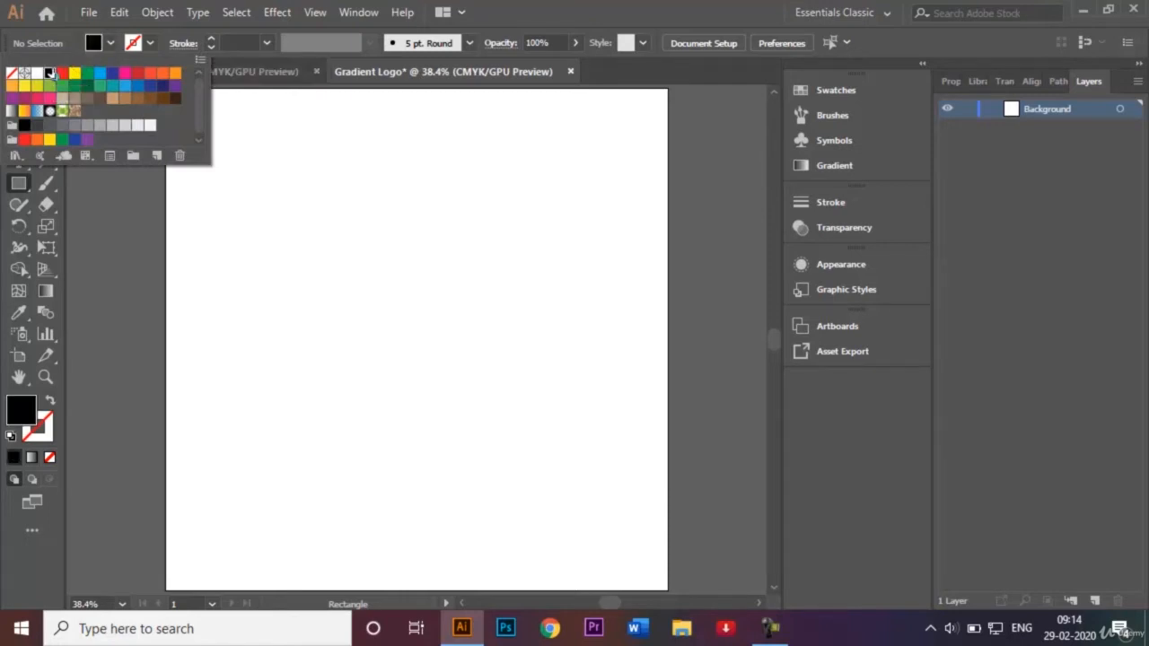
{"action": "left_click", "coordinate": [354, 267]}
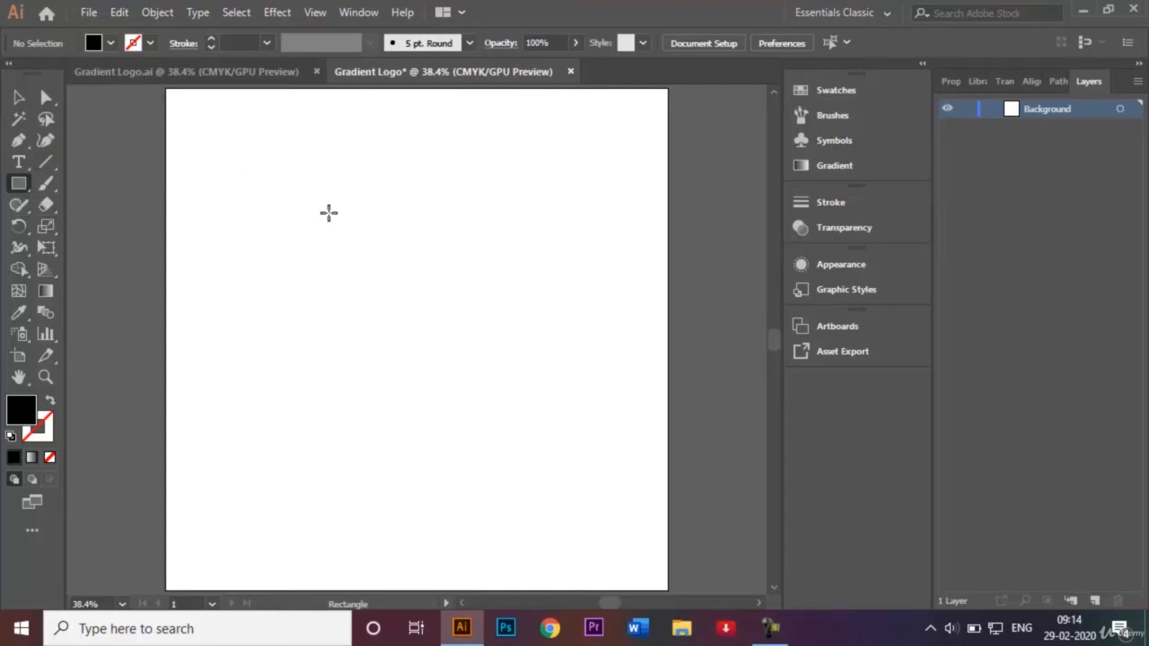
{"action": "left_click", "coordinate": [406, 279]}
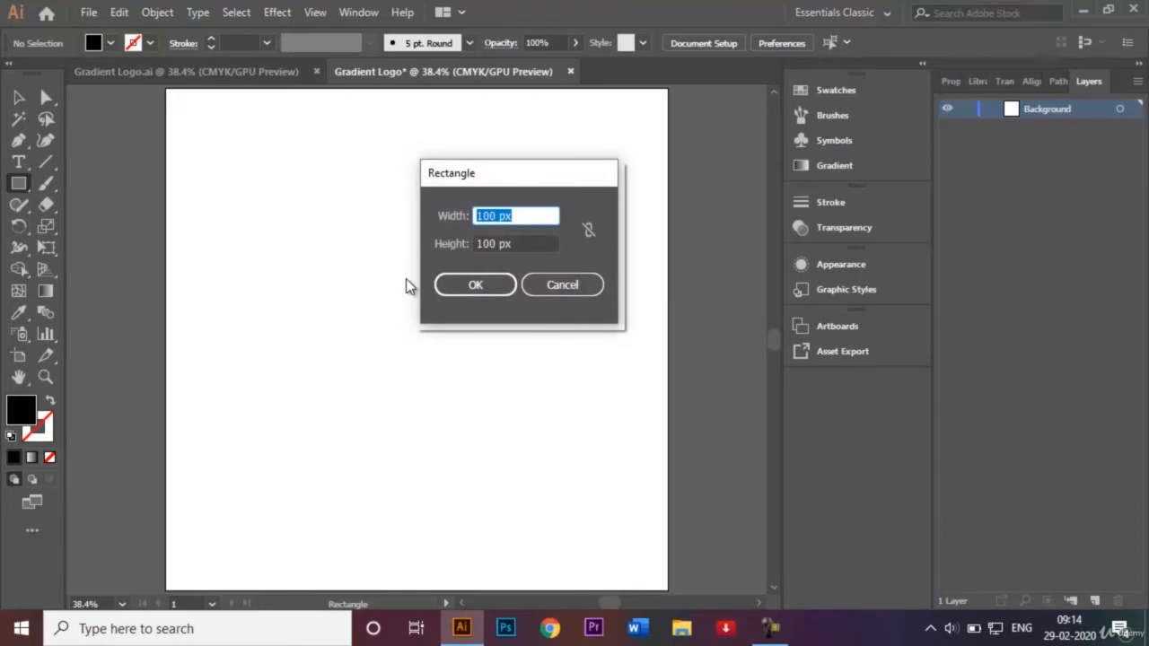
{"action": "left_click", "coordinate": [485, 213]}
{"action": "type", "text": "0"}
{"action": "left_click", "coordinate": [483, 242]}
{"action": "type", "text": "0"}
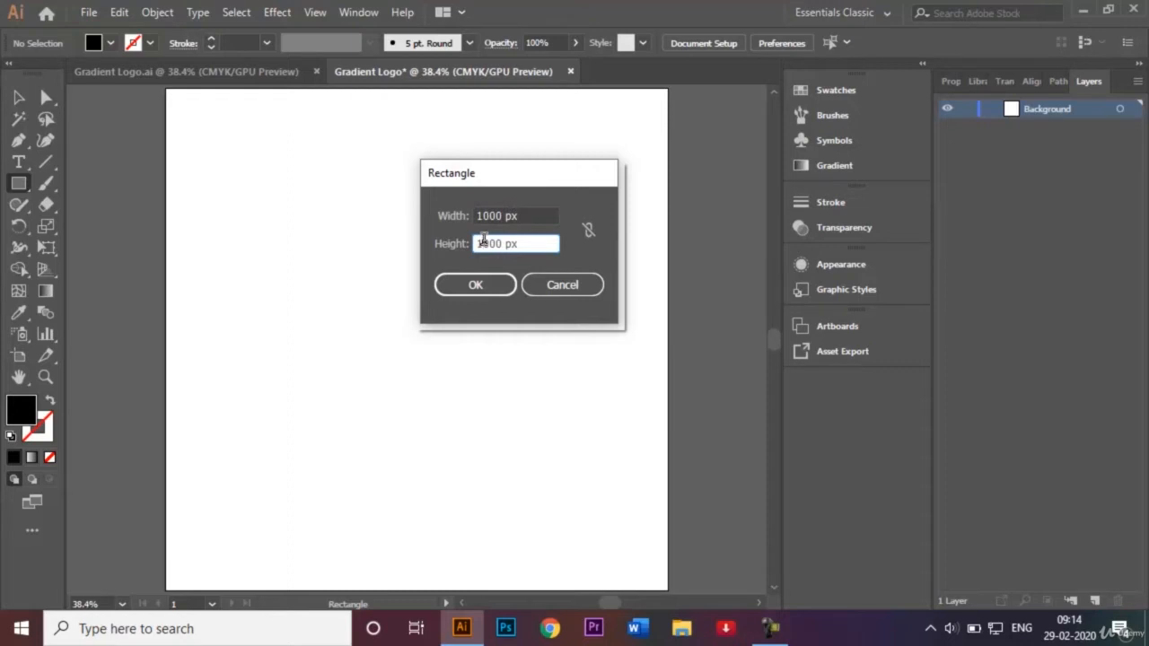
{"action": "left_click", "coordinate": [488, 285]}
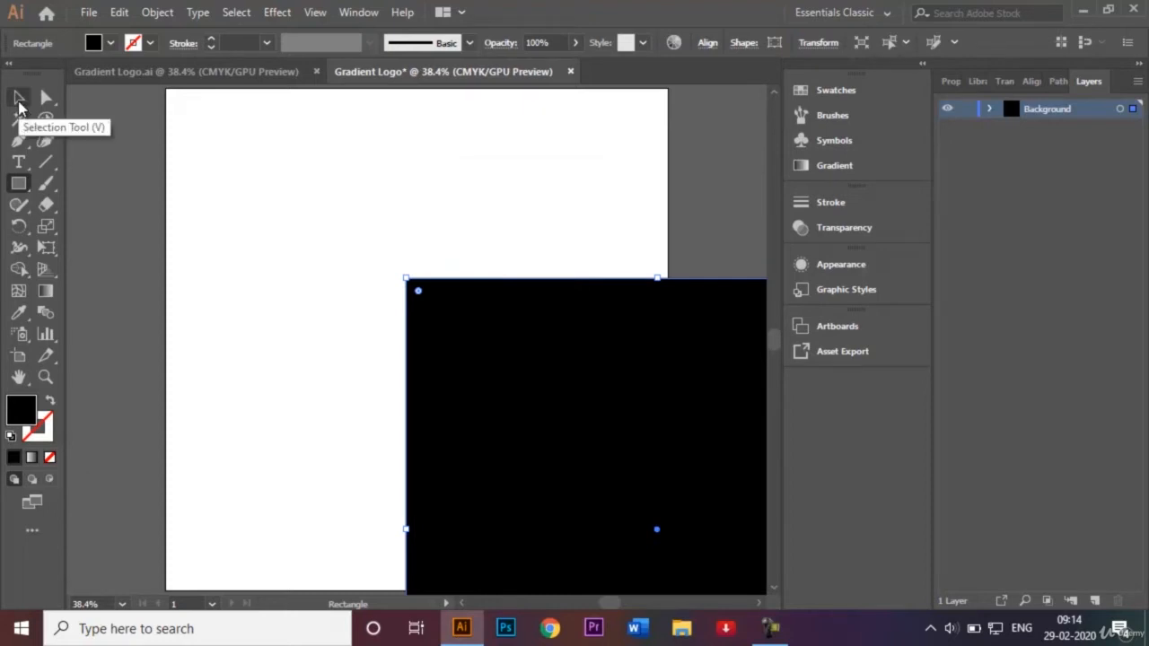
Move the black rectangle so that it exactly covers the artboard and lock the Background layer.
{"action": "left_click", "coordinate": [20, 98]}
{"action": "left_click_drag", "start_coordinate": [557, 410], "coordinate": [318, 225]}
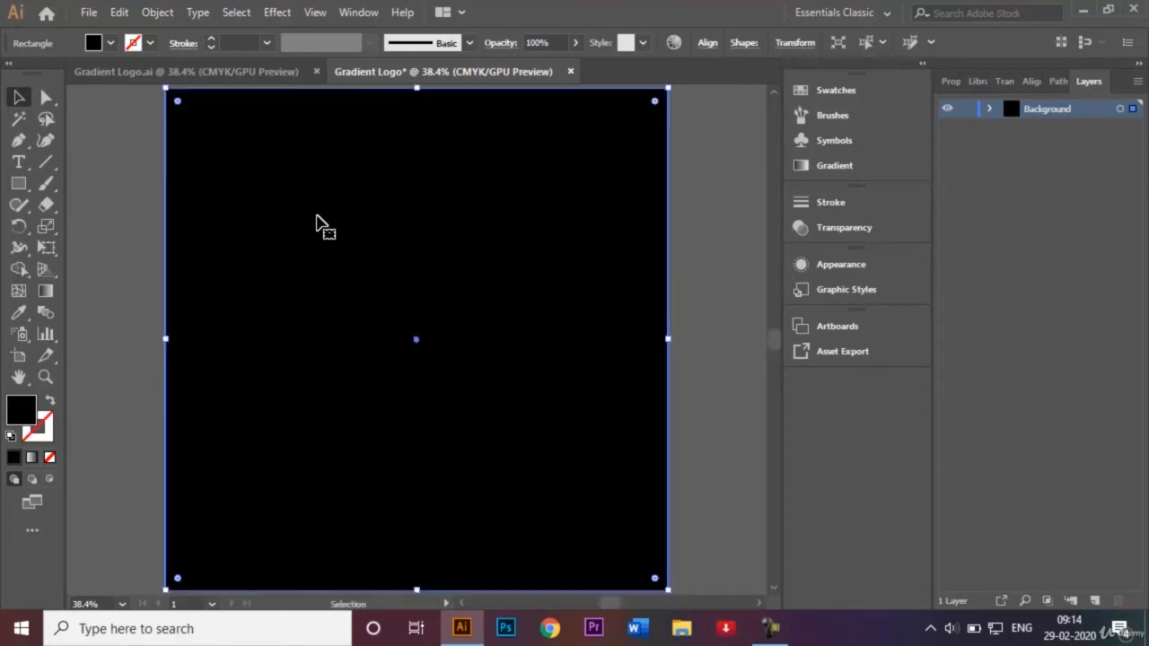
{"action": "left_click", "coordinate": [697, 253]}
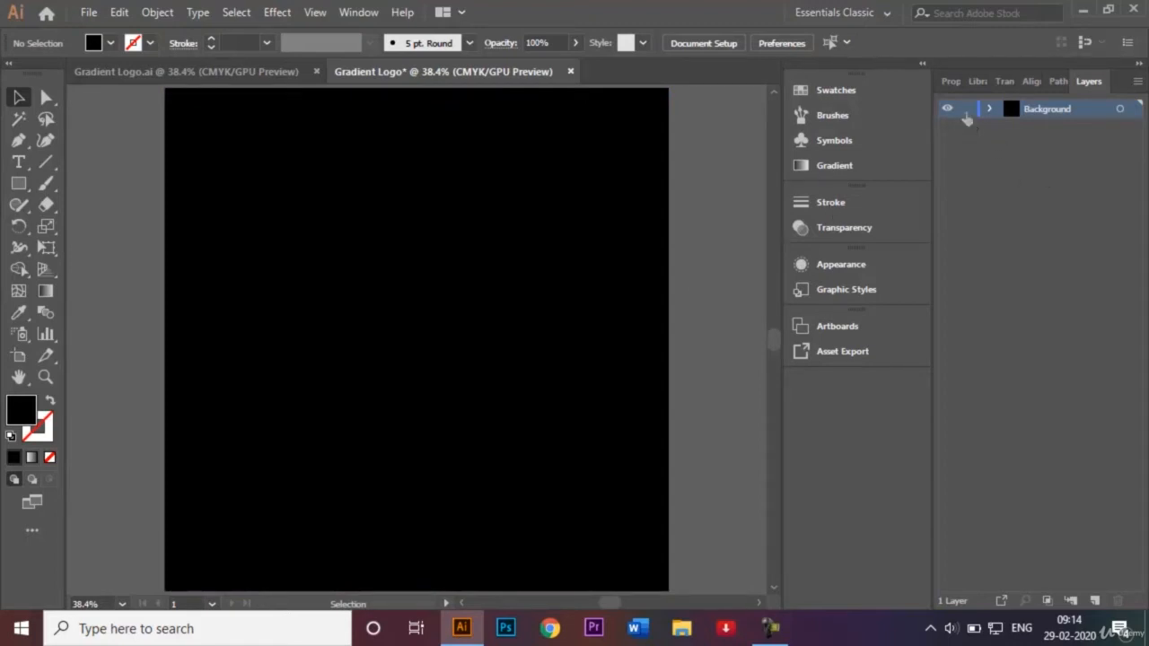
{"action": "left_click", "coordinate": [967, 109]}
Add a new layer above Background and name it Logo.
{"action": "left_click", "coordinate": [1095, 602]}
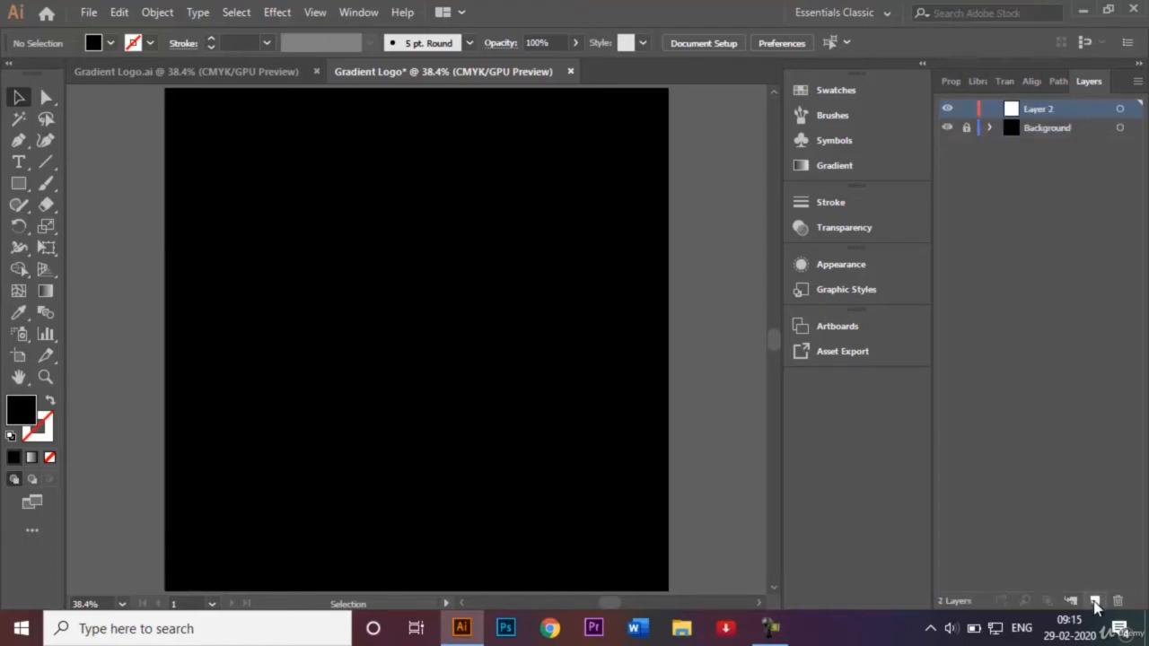
{"action": "double_click", "coordinate": [1042, 109]}
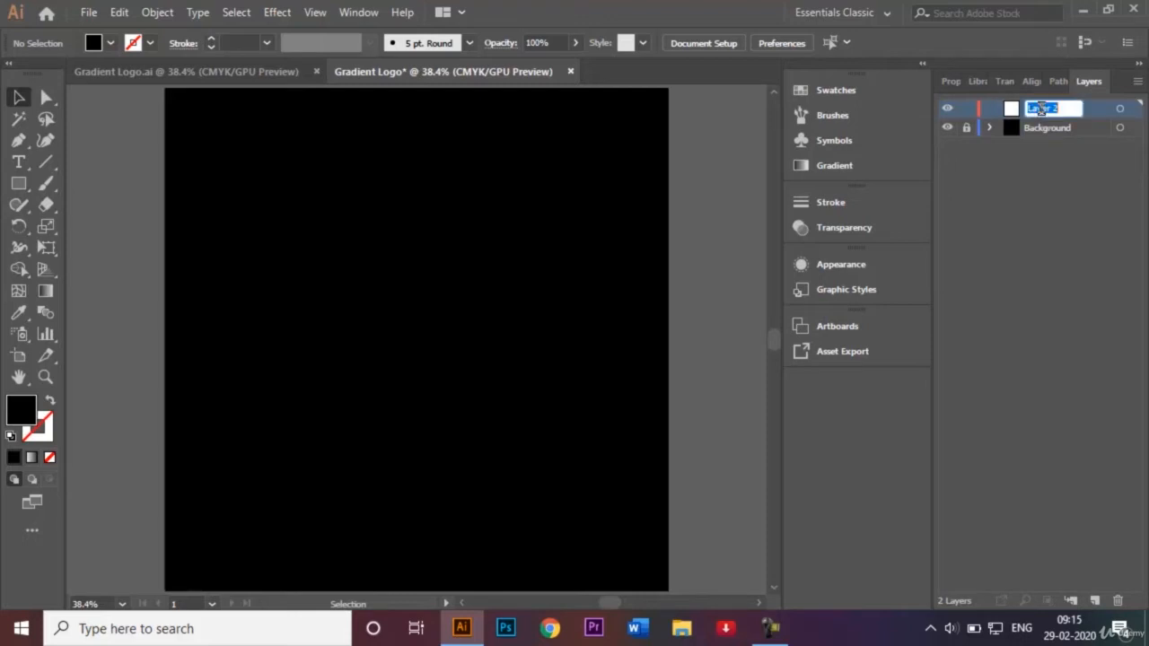
{"action": "key", "text": "BackSpace"}
{"action": "type", "text": "Logo"}
{"action": "key", "text": "Return"}
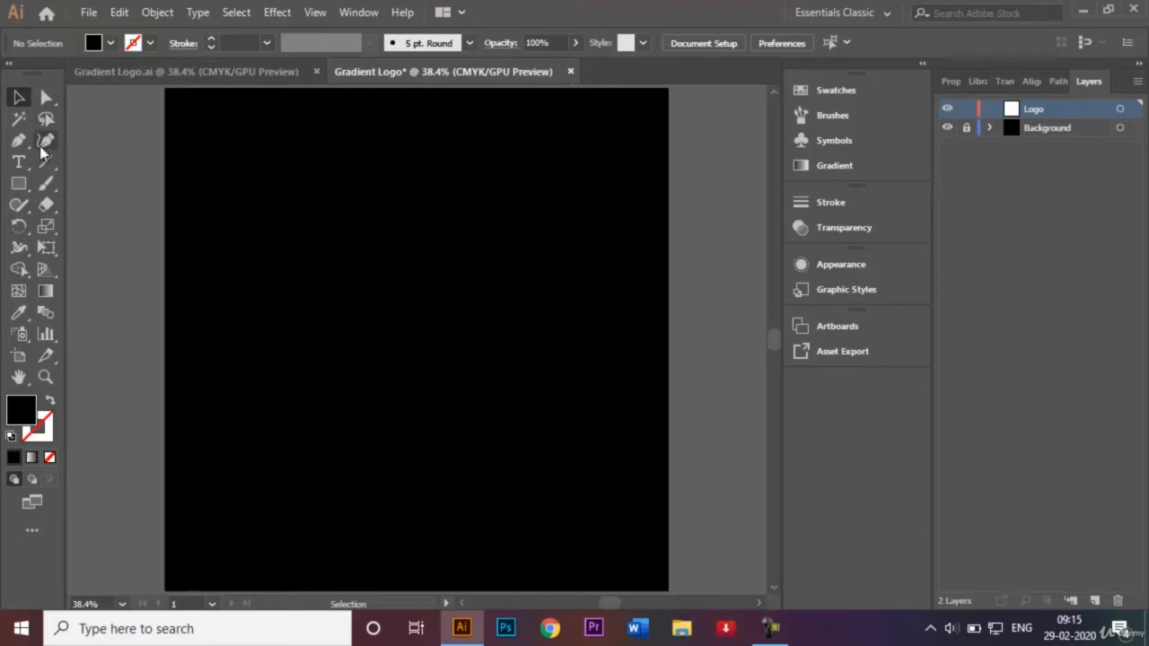
Draw a large circle centred on the artboard with no fill and a white 3 pt stroke.
{"action": "left_click", "coordinate": [19, 184]}
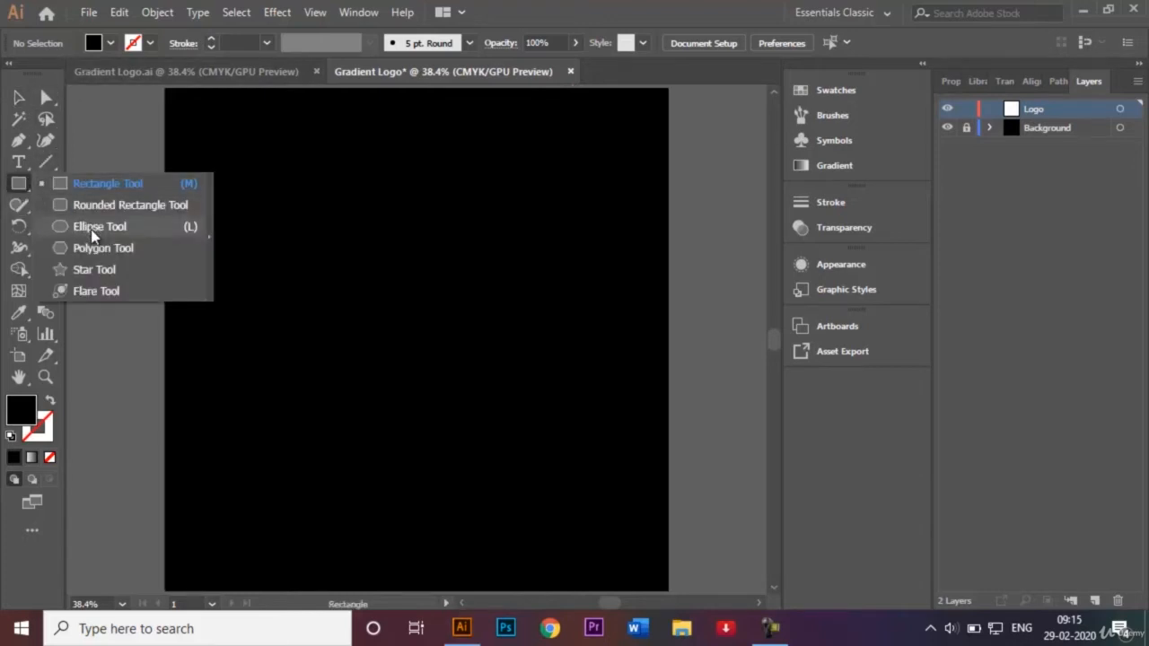
{"action": "left_click", "coordinate": [92, 230]}
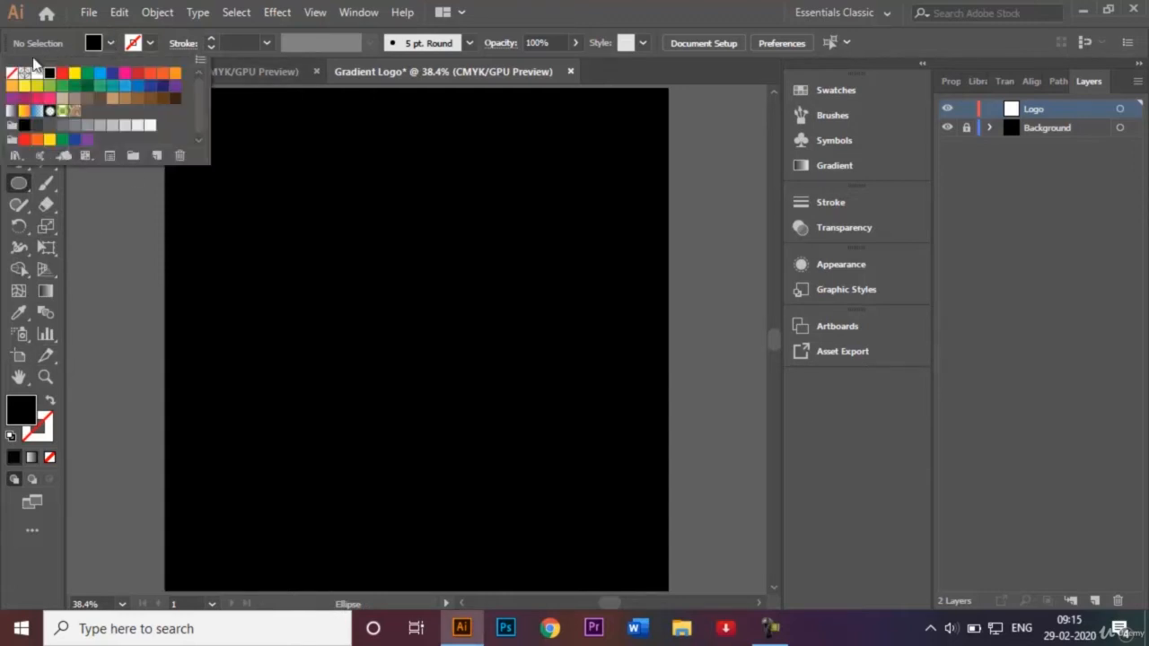
{"action": "left_click", "coordinate": [12, 73]}
{"action": "left_click", "coordinate": [150, 42]}
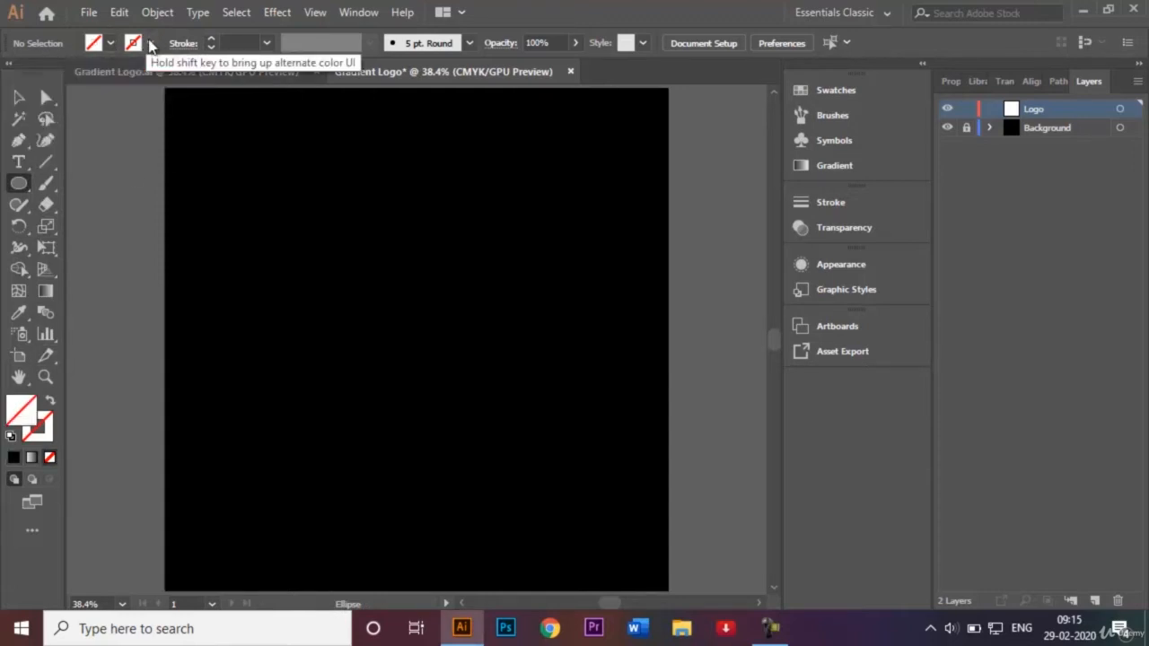
{"action": "left_click", "coordinate": [150, 42]}
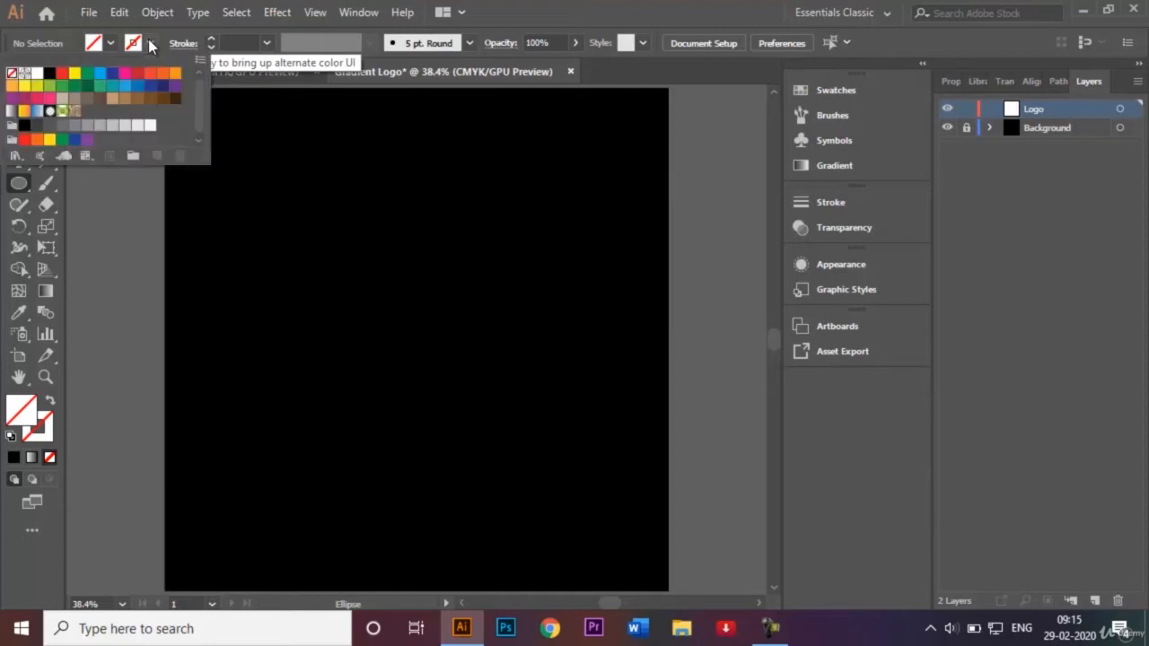
{"action": "left_click", "coordinate": [25, 74]}
{"action": "left_click", "coordinate": [37, 73]}
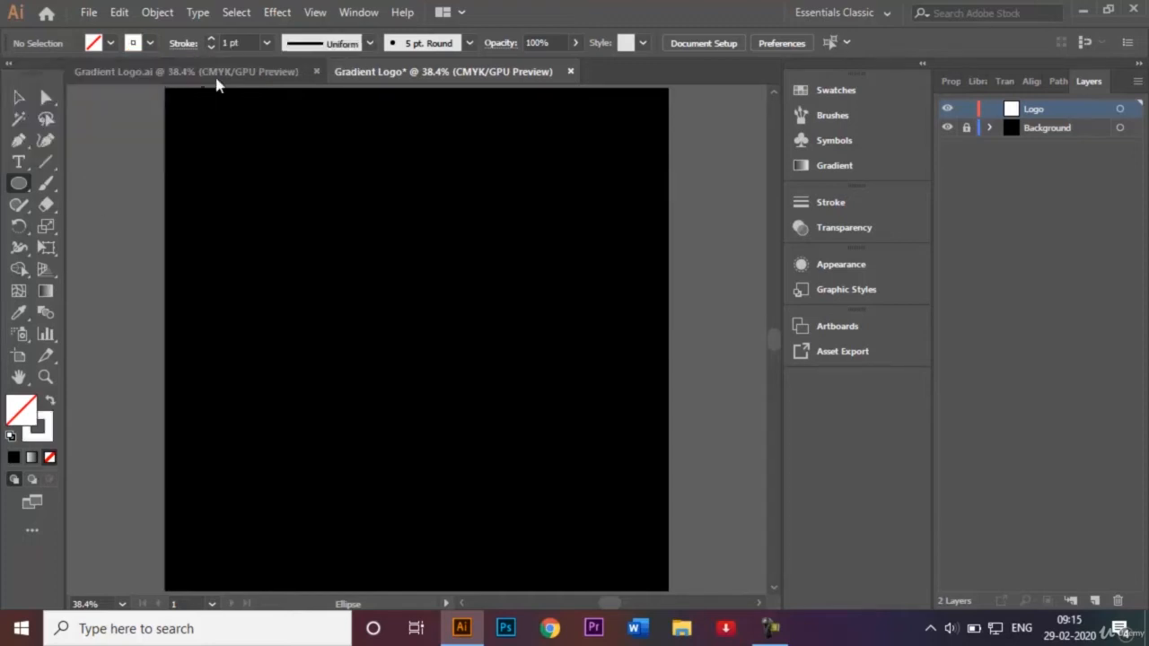
{"action": "left_click", "coordinate": [266, 43]}
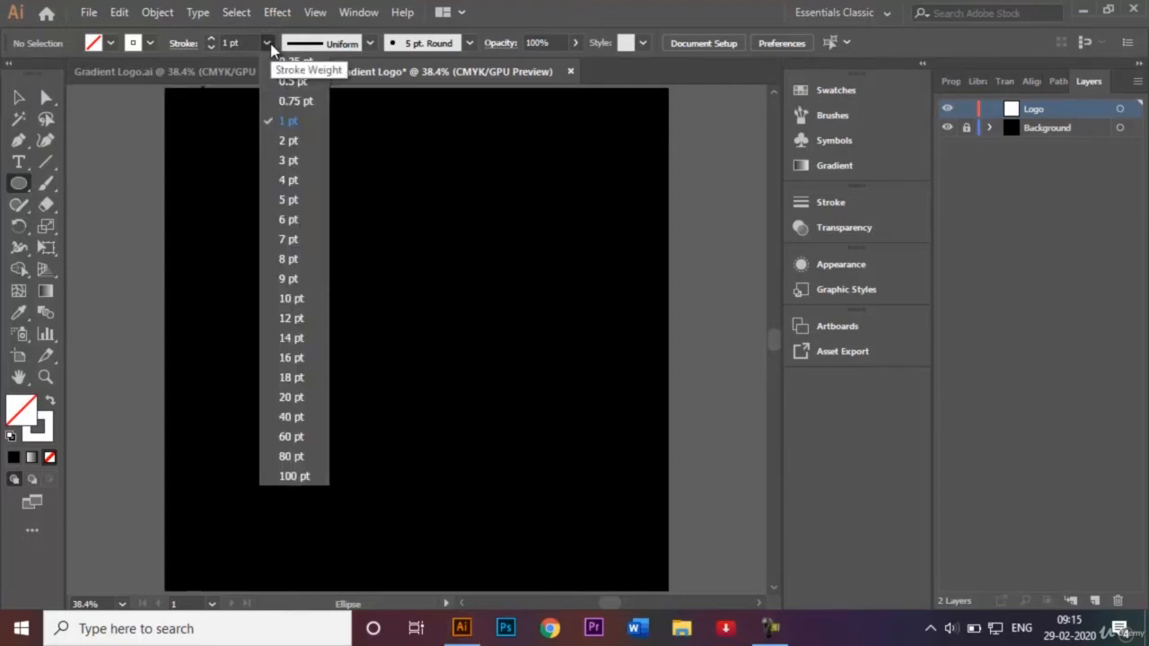
{"action": "left_click", "coordinate": [301, 164]}
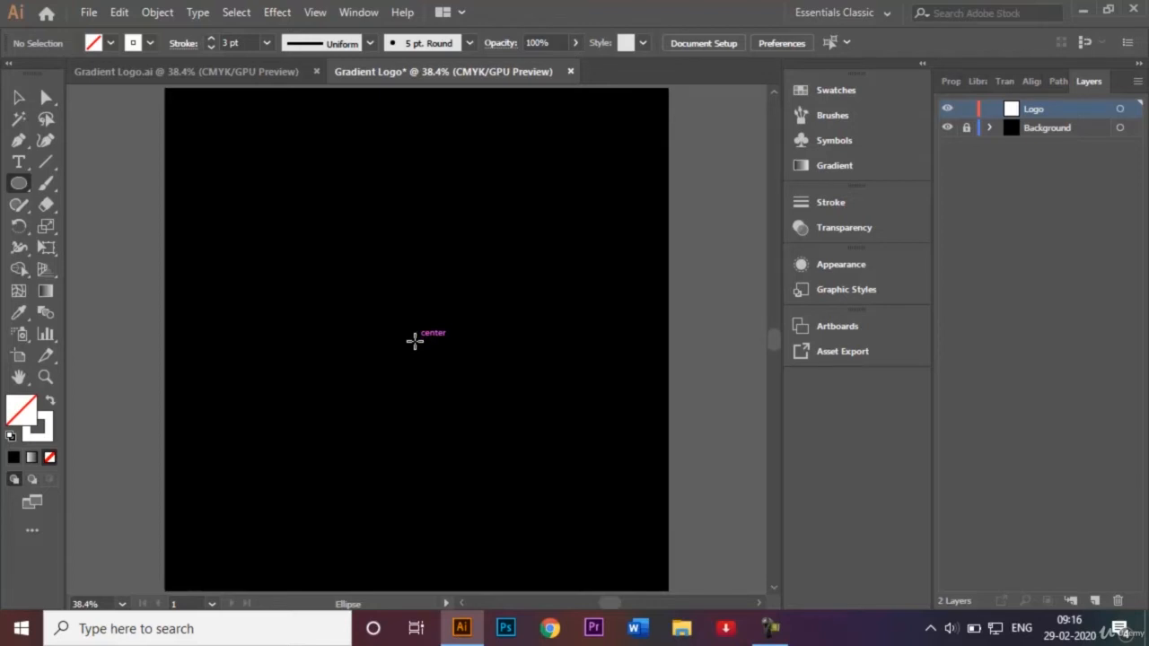
{"action": "left_click_drag", "start_coordinate": [415, 340], "coordinate": [625, 521]}
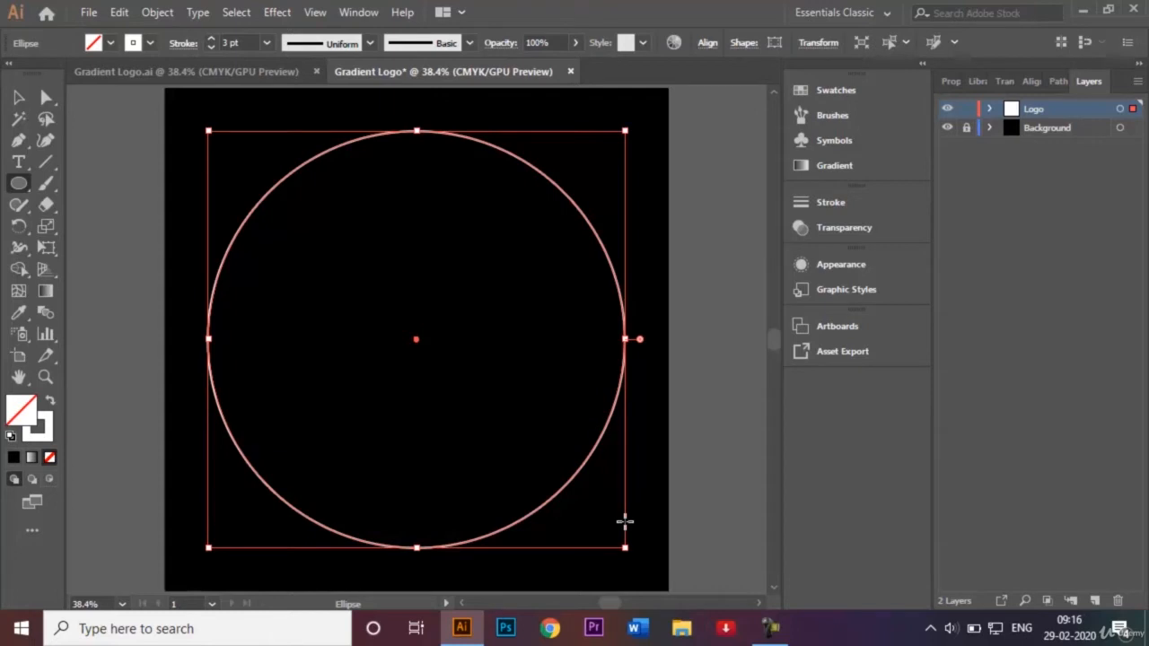
{"action": "left_click", "coordinate": [18, 97]}
{"action": "left_click", "coordinate": [45, 140]}
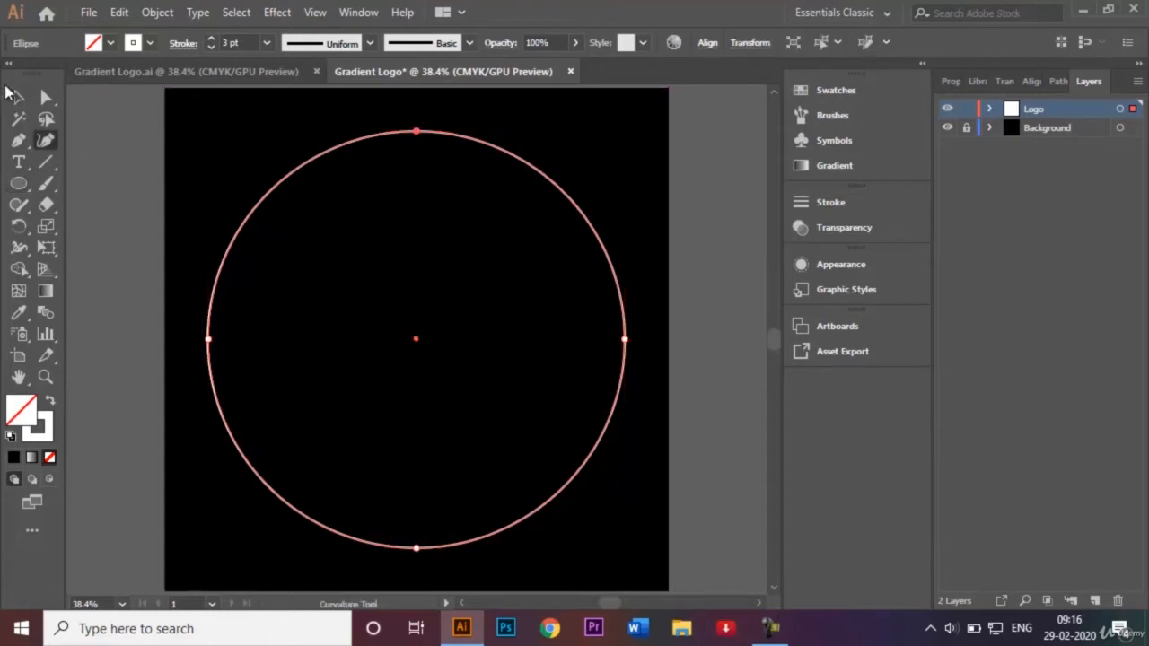
Draw a smaller unfilled circle with the white 3 pt stroke from the centre of the large circle.
{"action": "left_click", "coordinate": [18, 96]}
{"action": "left_click", "coordinate": [108, 133]}
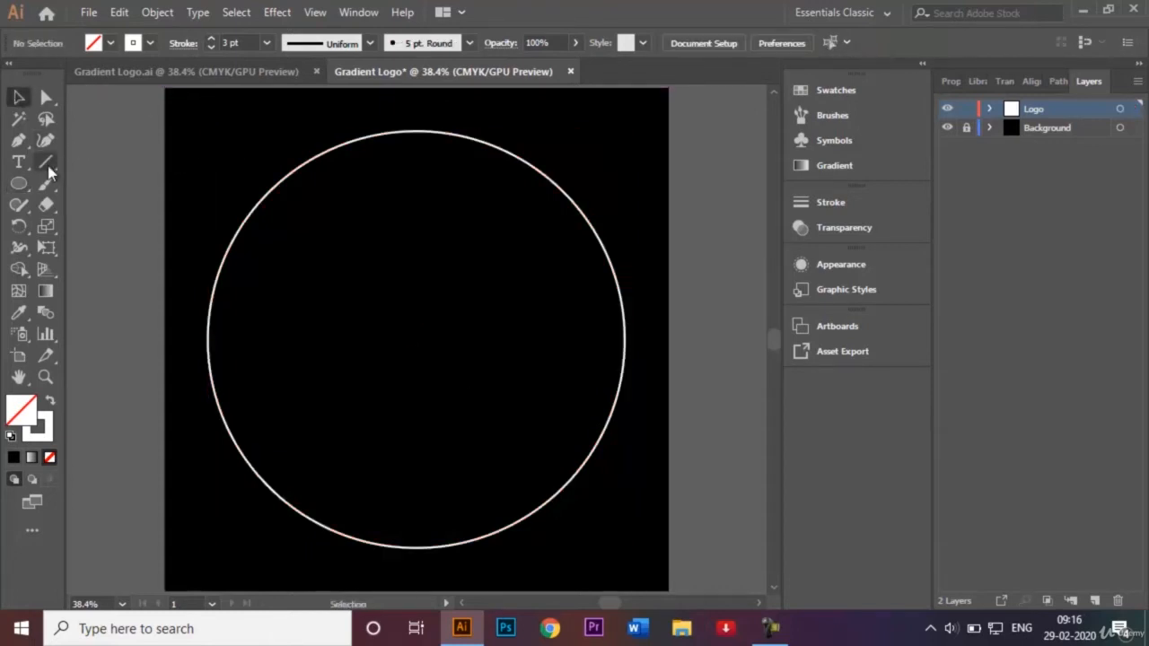
{"action": "left_click", "coordinate": [20, 184]}
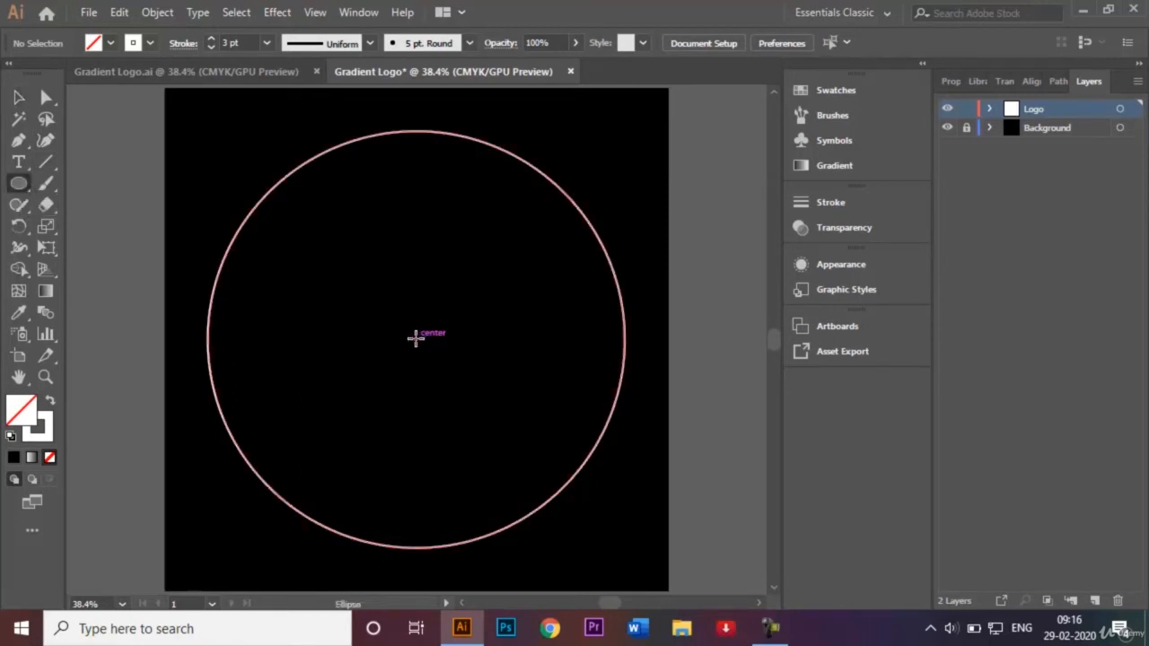
{"action": "left_click_drag", "start_coordinate": [416, 338], "coordinate": [530, 414]}
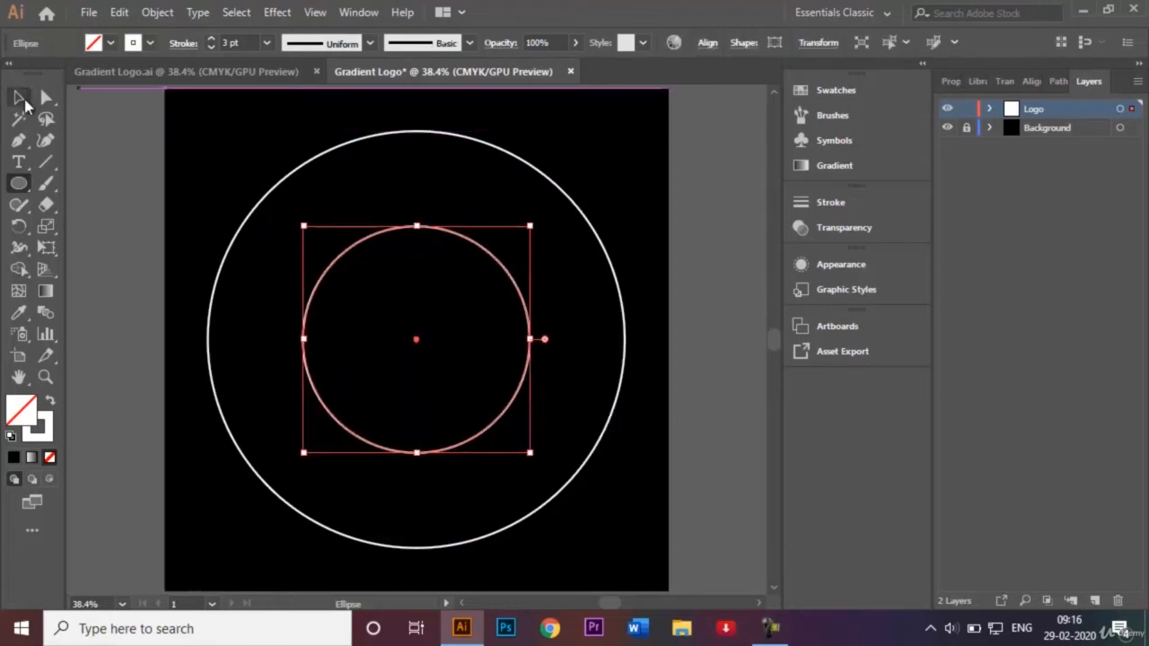
Move the smaller circle straight up until its top edge touches the top of the large circle.
{"action": "left_click", "coordinate": [22, 102]}
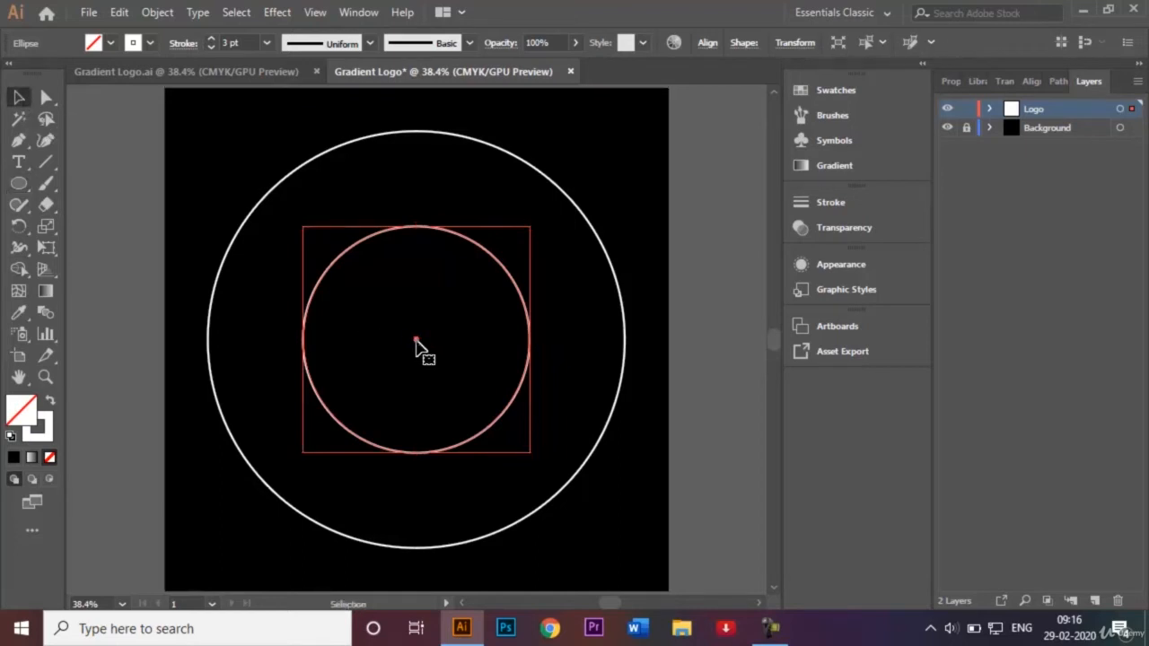
{"action": "left_click_drag", "start_coordinate": [416, 339], "coordinate": [418, 252]}
{"action": "left_click", "coordinate": [581, 173]}
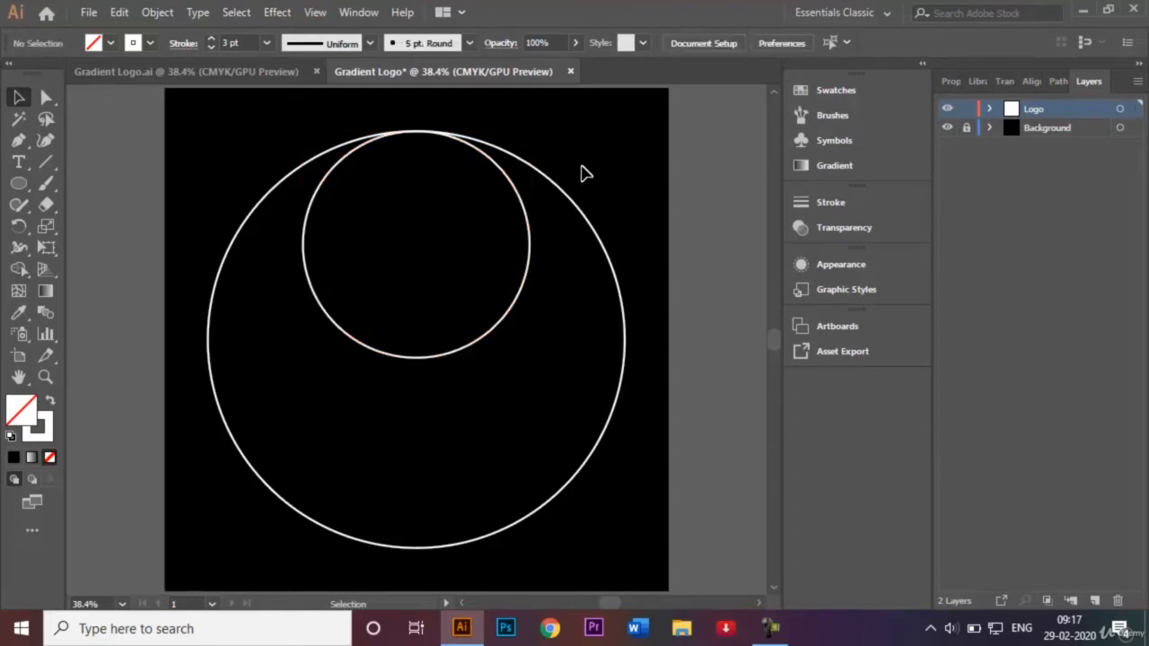
Duplicate the smaller circle straight down so that the copy touches the bottom of the large circle.
{"action": "left_click", "coordinate": [509, 315]}
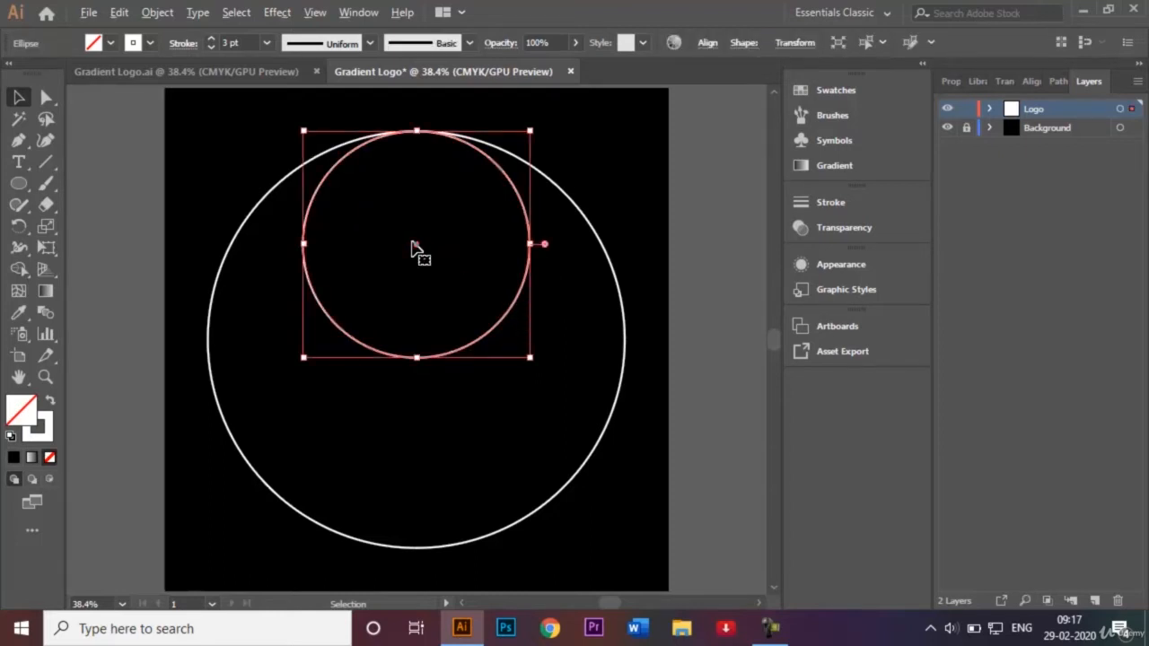
{"action": "left_click_drag", "start_coordinate": [416, 250], "coordinate": [418, 437]}
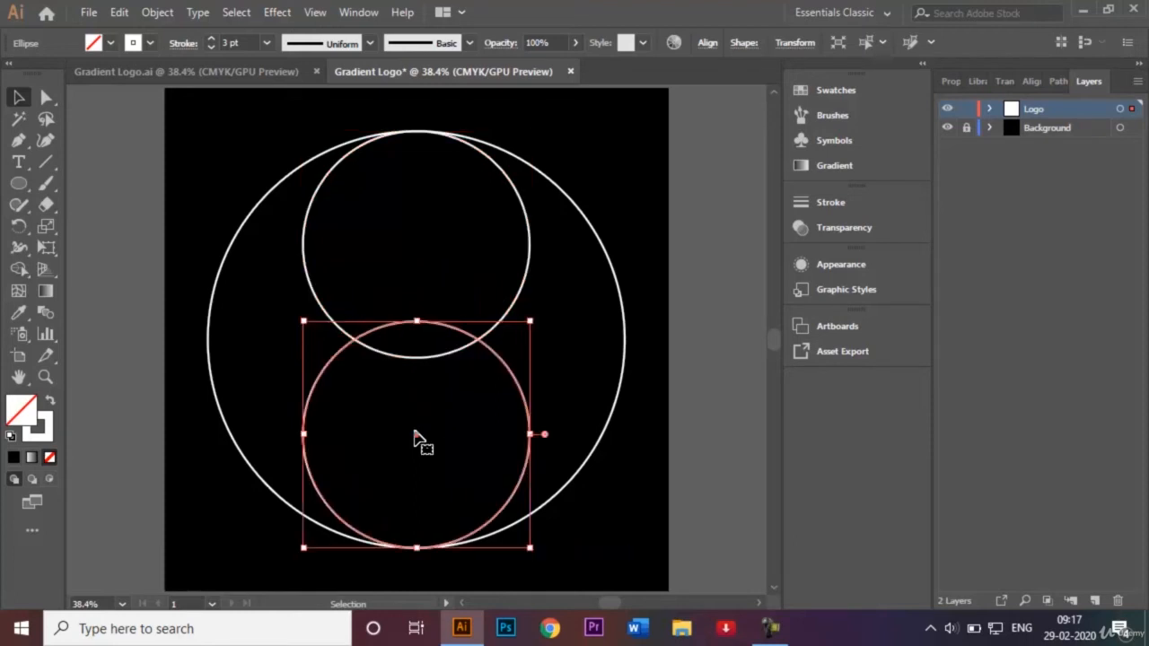
{"action": "left_click", "coordinate": [699, 258]}
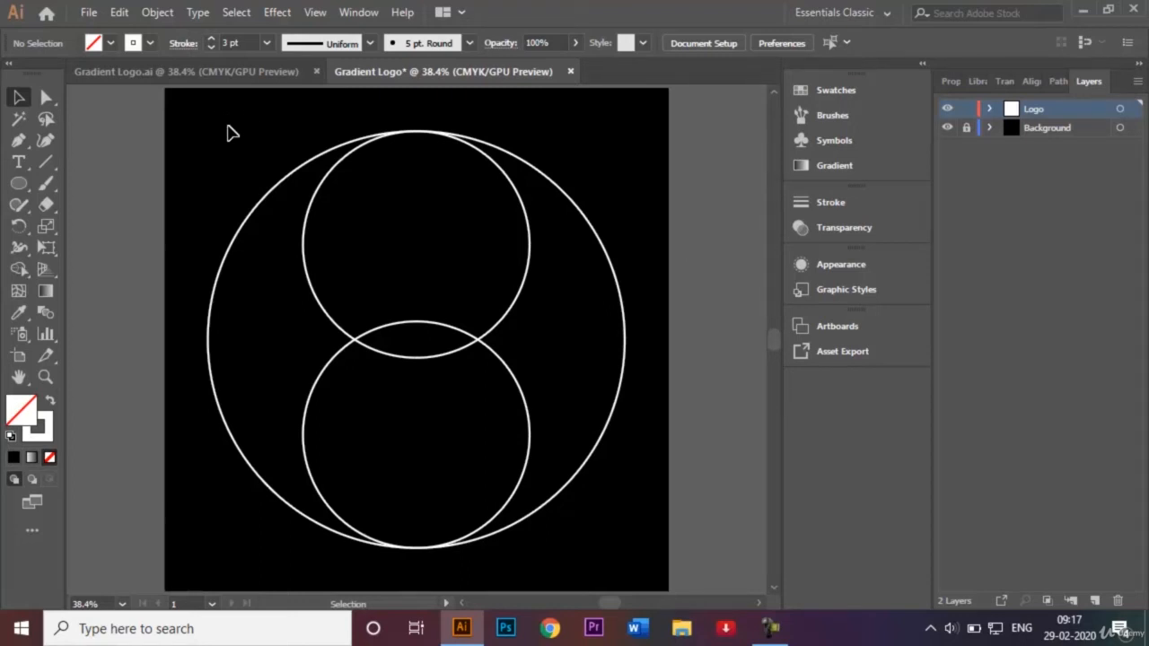
With the Shape Builder, merge the left crescent with the lower circle and the upper circle with the right crescent.
{"action": "left_click_drag", "start_coordinate": [204, 131], "coordinate": [627, 557]}
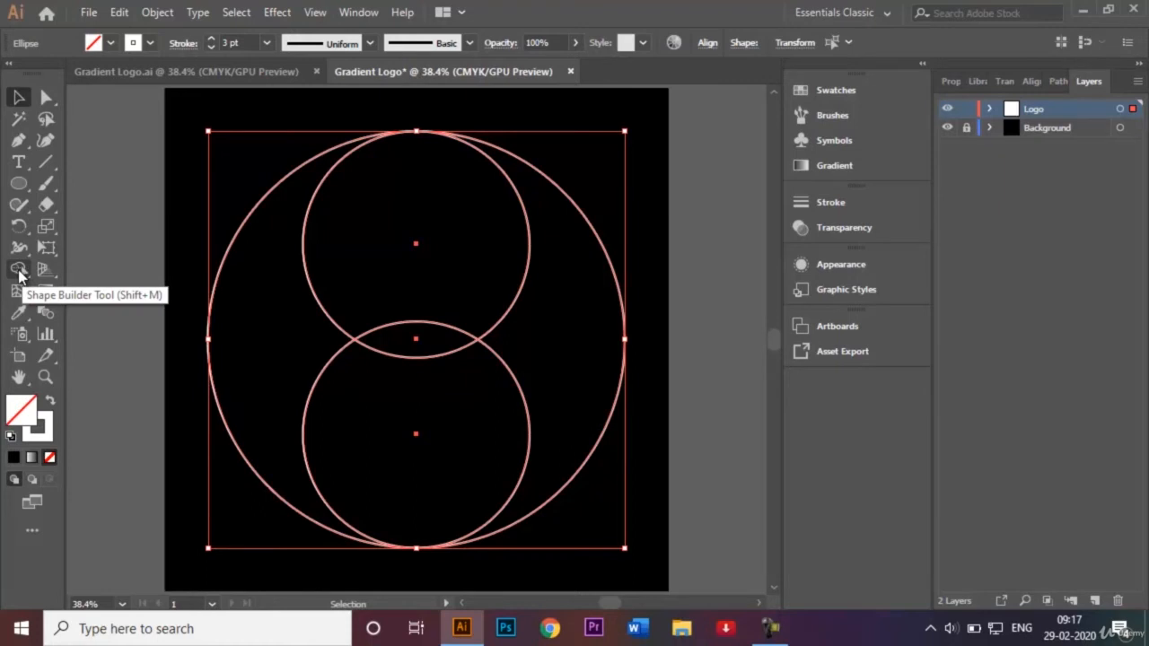
{"action": "left_click", "coordinate": [19, 271]}
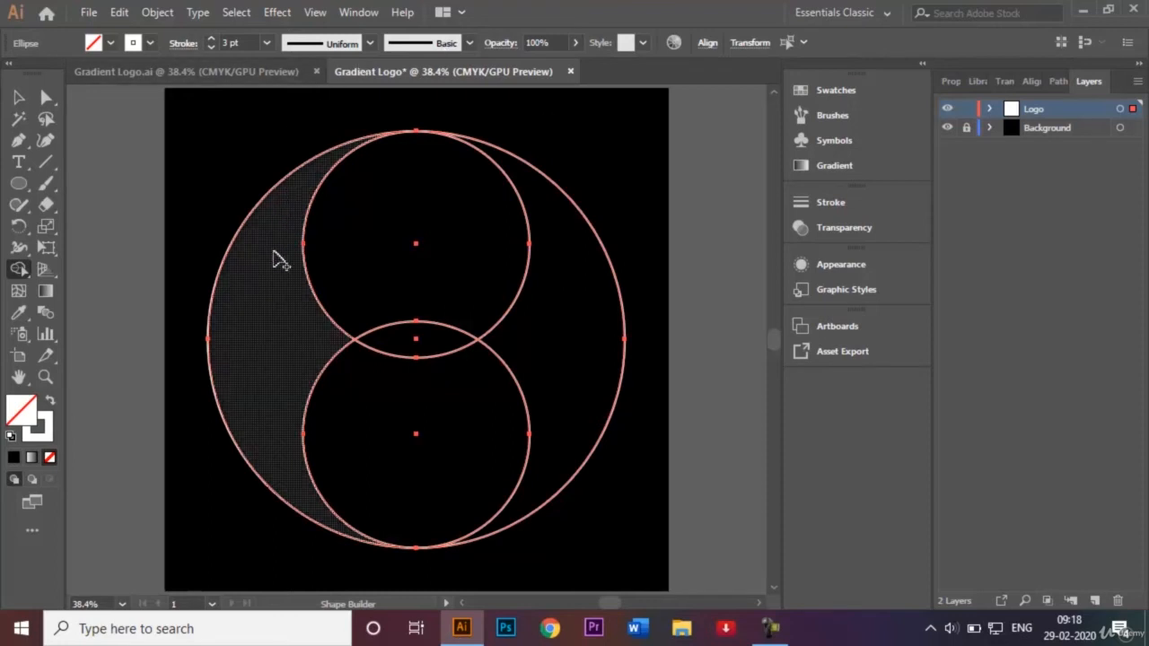
{"action": "mouse_move", "coordinate": [281, 259]}
{"action": "left_mouse_down"}
{"action": "mouse_move", "coordinate": [298, 374]}
{"action": "mouse_move", "coordinate": [316, 404]}
{"action": "mouse_move", "coordinate": [421, 449]}
{"action": "left_mouse_up"}
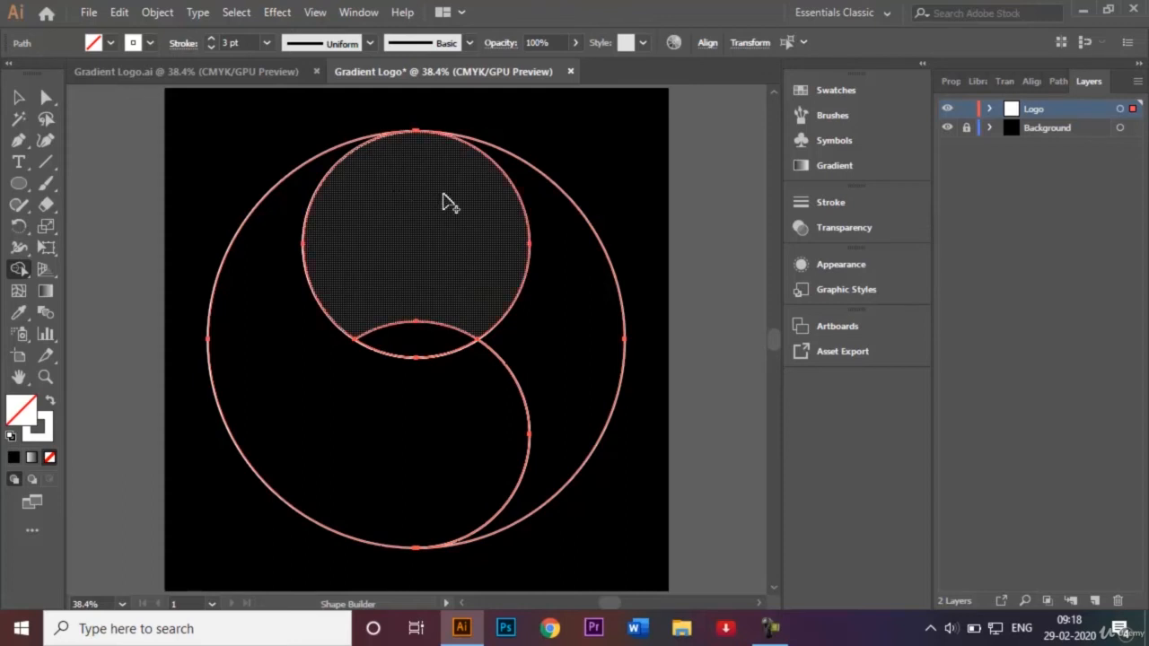
{"action": "mouse_move", "coordinate": [450, 204]}
{"action": "left_mouse_down"}
{"action": "mouse_move", "coordinate": [534, 231]}
{"action": "mouse_move", "coordinate": [565, 264]}
{"action": "mouse_move", "coordinate": [577, 333]}
{"action": "left_mouse_up"}
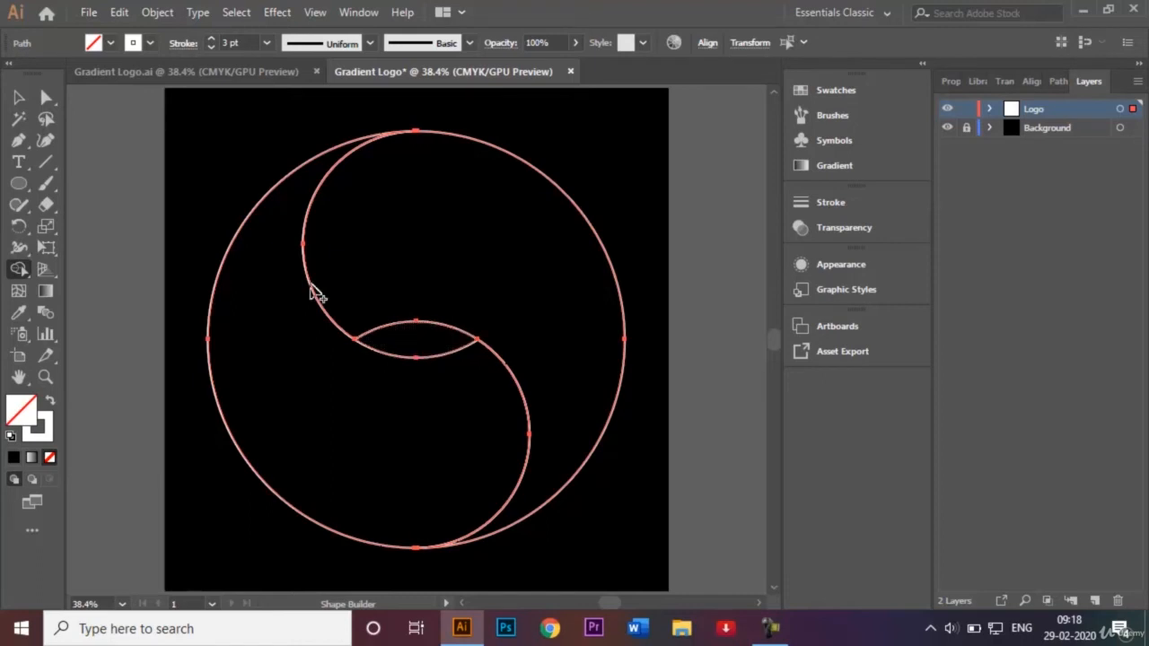
{"action": "left_click", "coordinate": [22, 97]}
{"action": "left_click", "coordinate": [161, 208]}
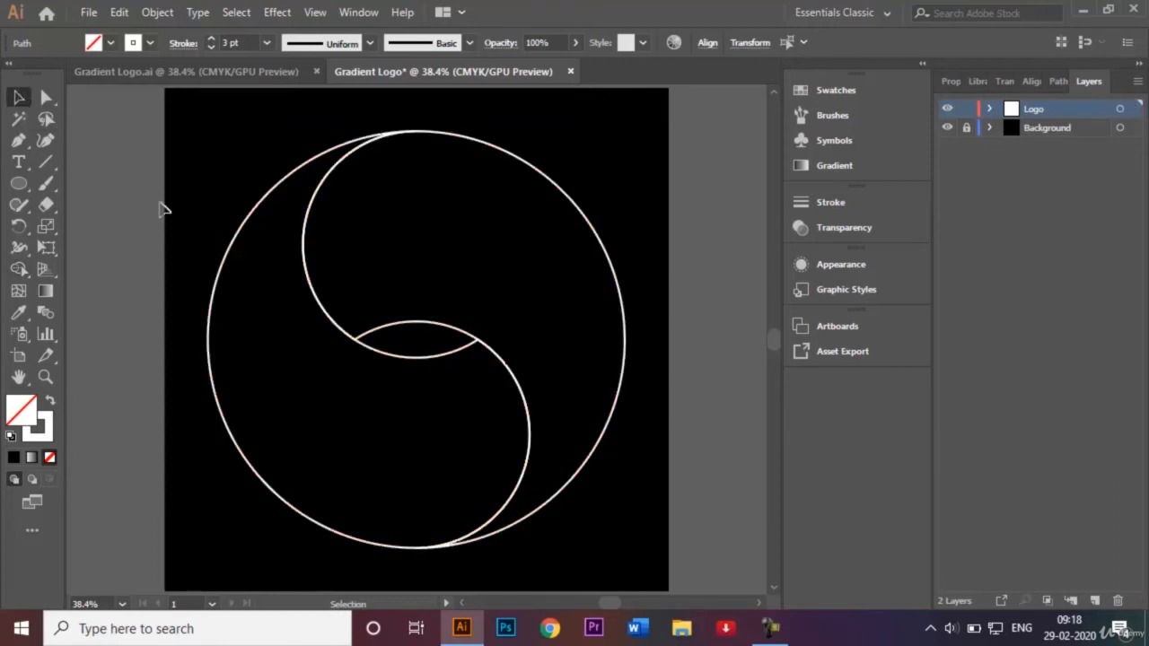
Move the right-hand shape slightly aside to test whether the halves are separate, and undo the move.
{"action": "left_click_drag", "start_coordinate": [520, 164], "coordinate": [546, 161]}
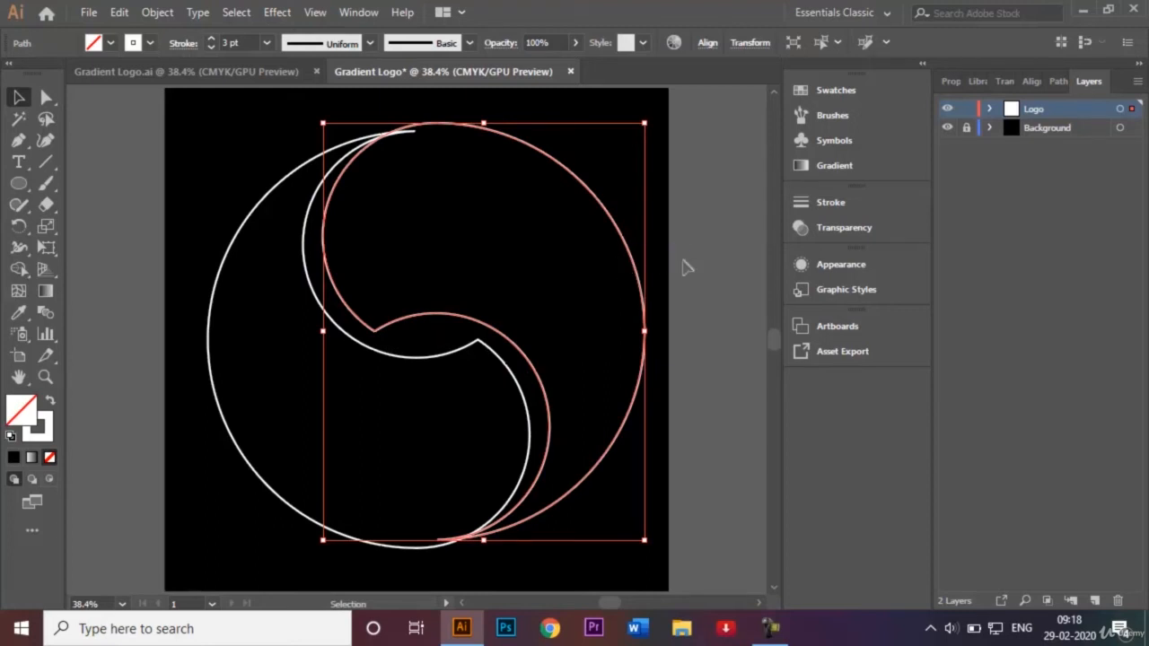
{"action": "key", "text": "ctrl+z"}
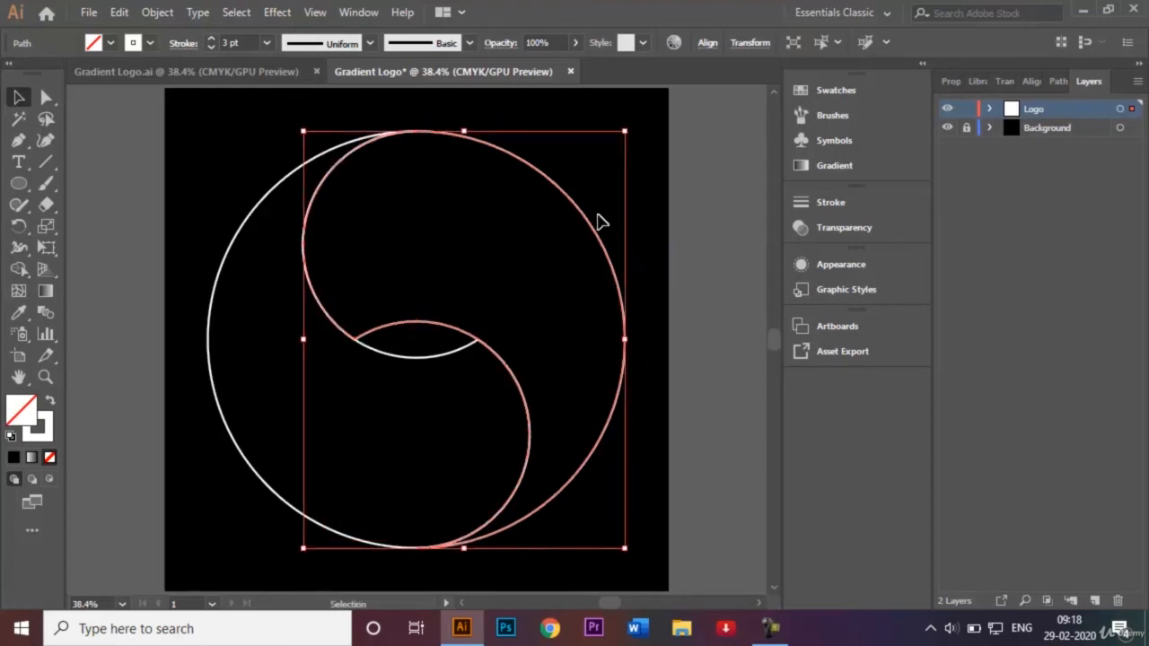
{"action": "left_click", "coordinate": [650, 207]}
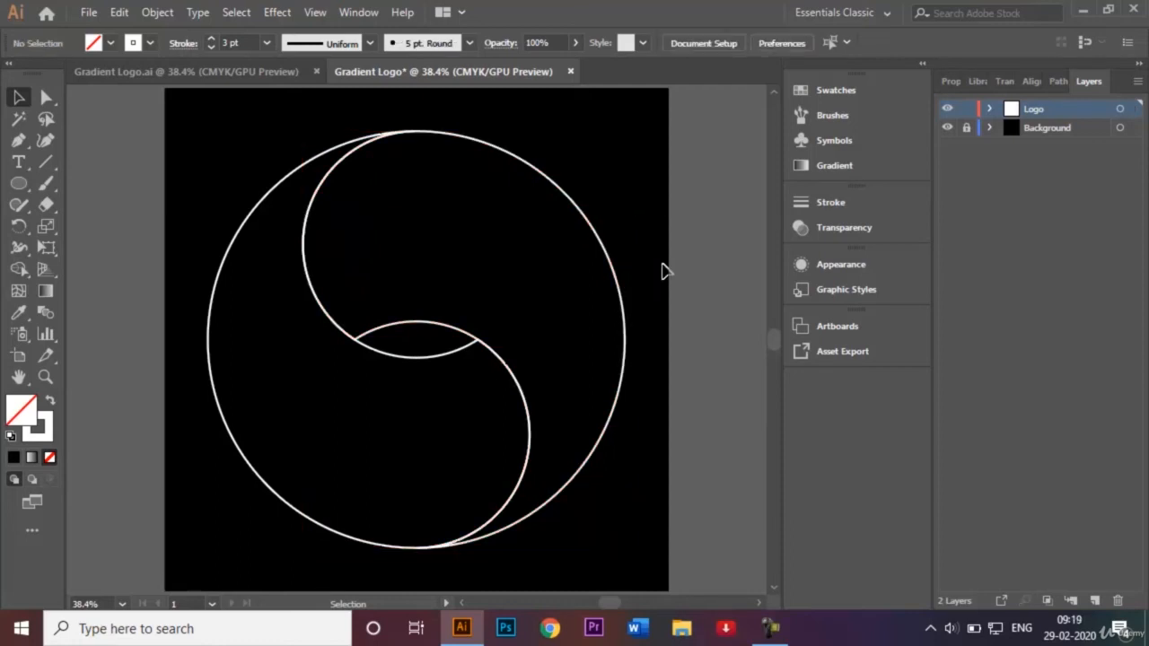
Fill the left-hand shape with a linear gradient that has a yellow start stop and a dark blue end stop.
{"action": "left_click", "coordinate": [211, 312]}
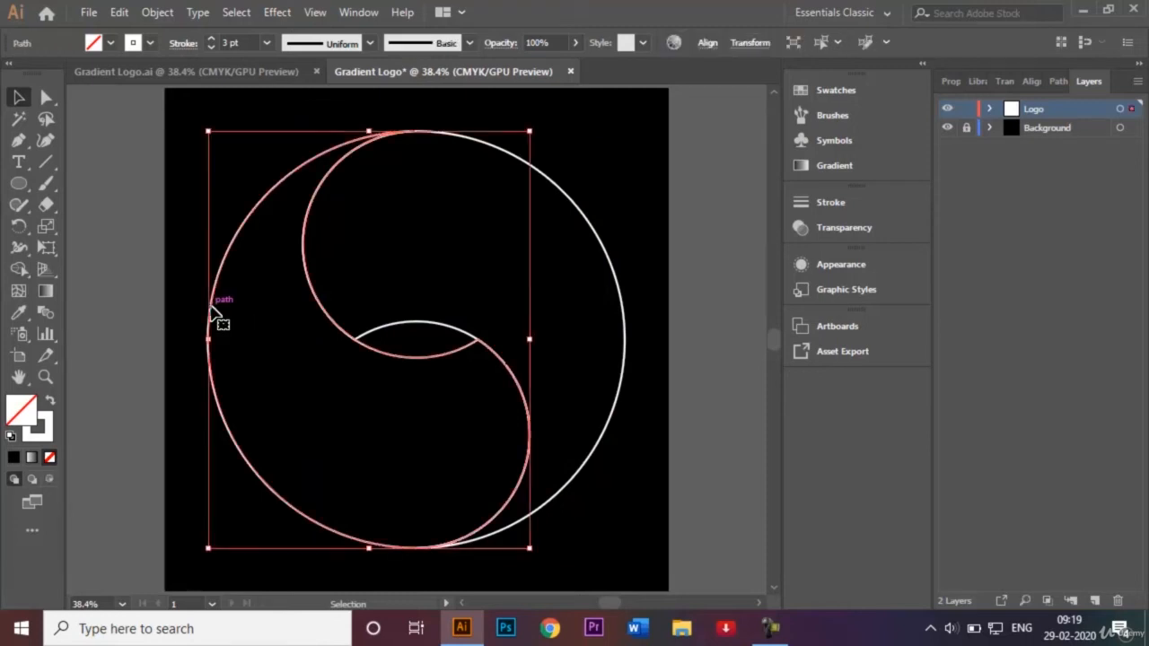
{"action": "left_click", "coordinate": [45, 293]}
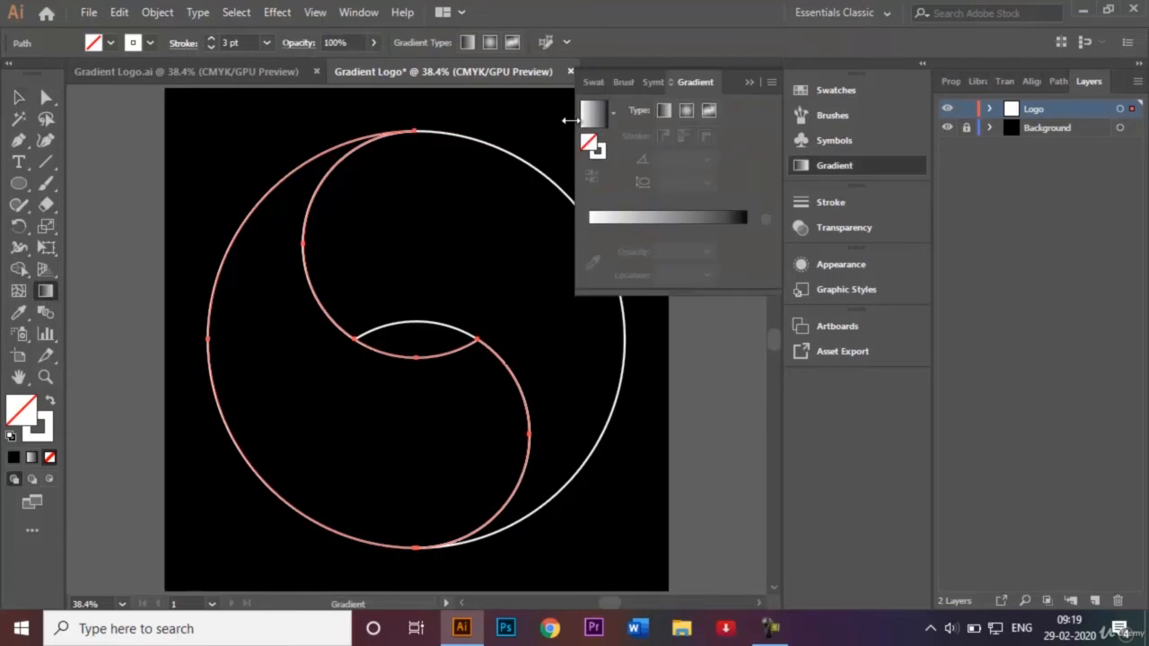
{"action": "left_click", "coordinate": [664, 111]}
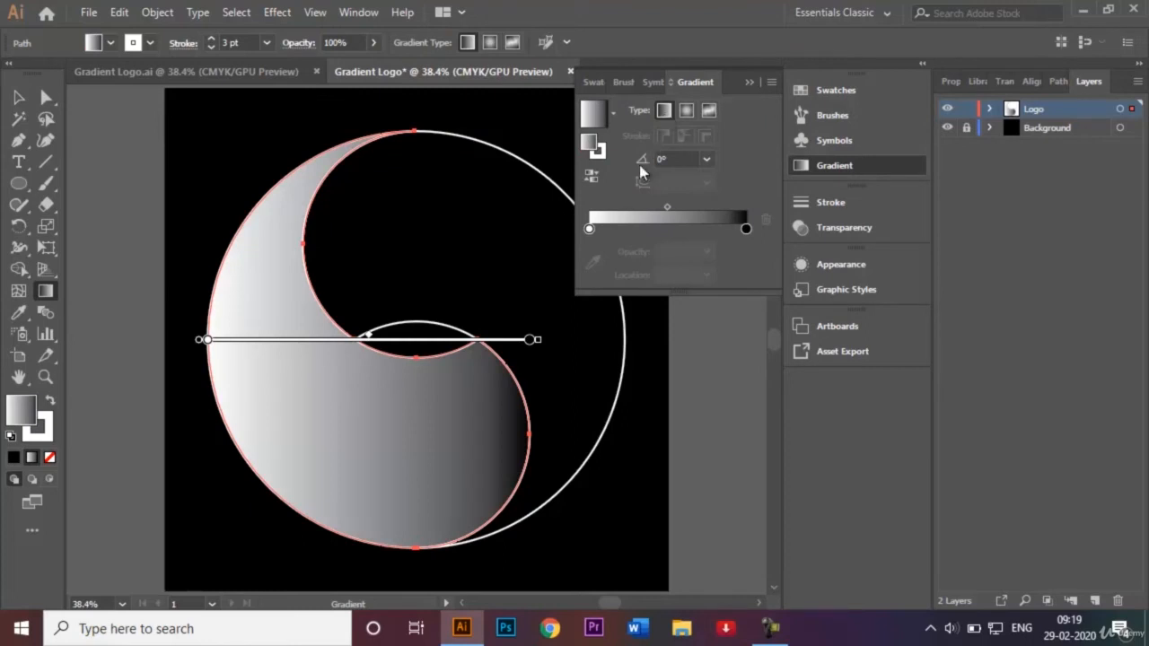
{"action": "double_click", "coordinate": [589, 230]}
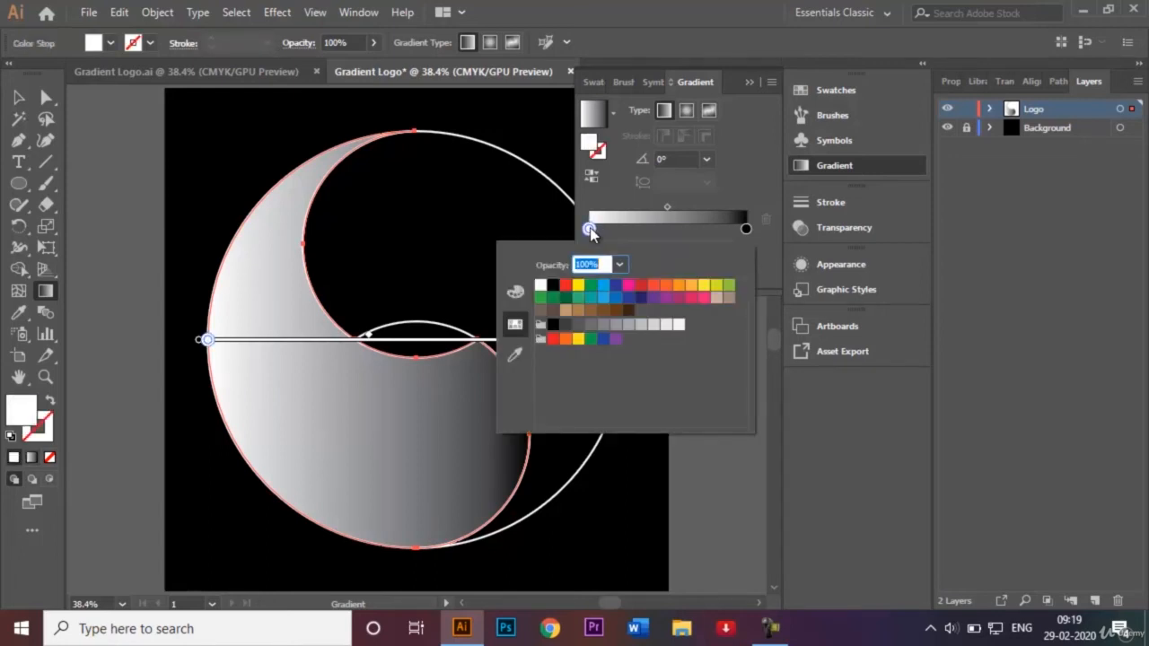
{"action": "left_click", "coordinate": [704, 288]}
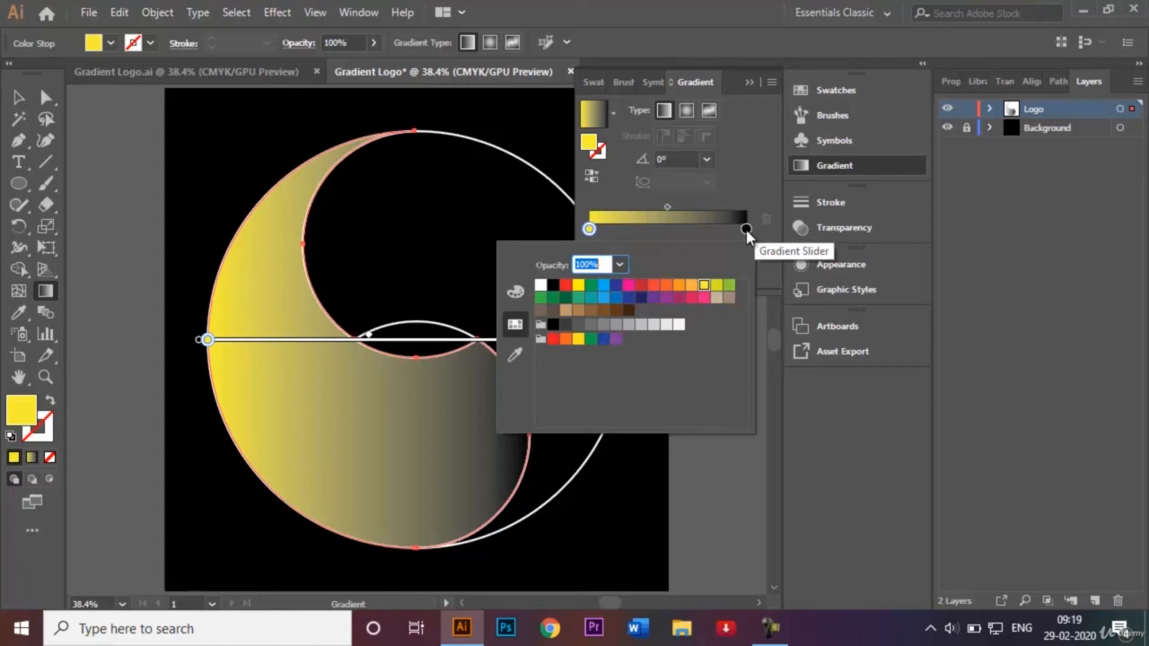
{"action": "double_click", "coordinate": [746, 230]}
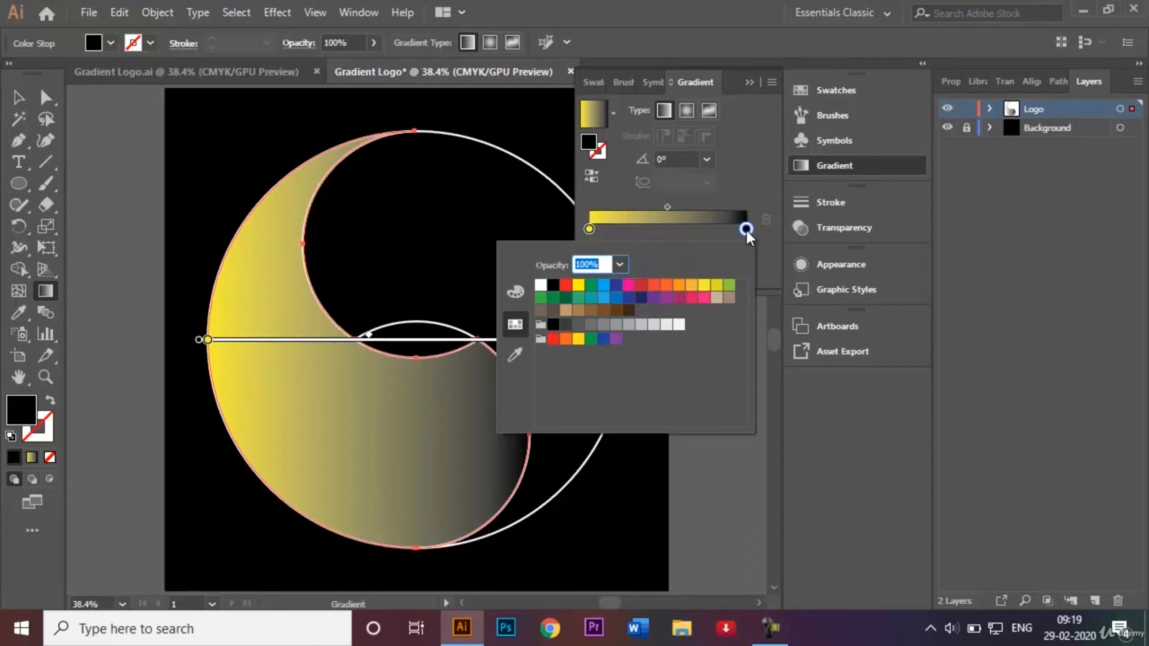
{"action": "left_click", "coordinate": [641, 298]}
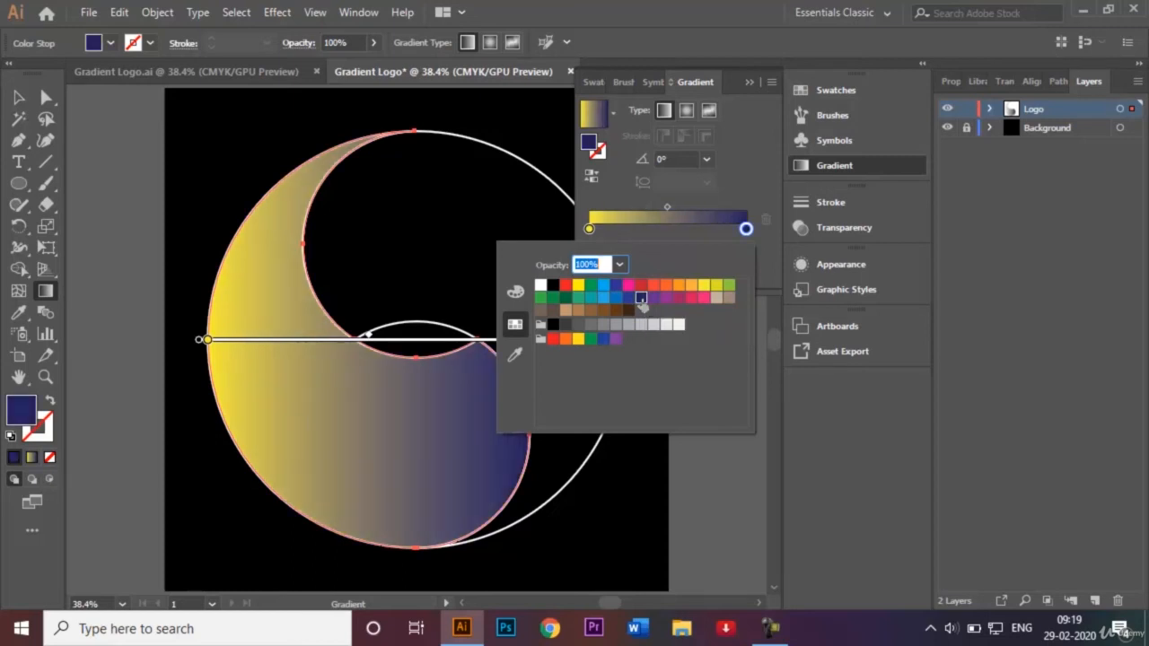
{"action": "left_click", "coordinate": [752, 87]}
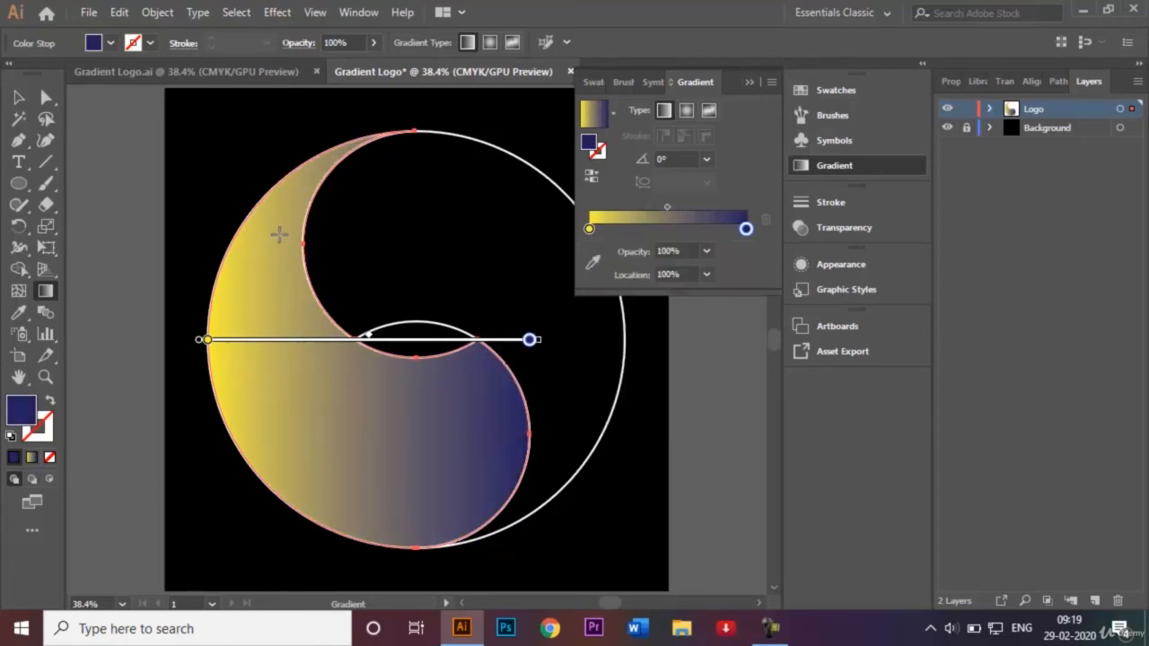
Redirect the left-hand shape's gradient diagonally from its upper crescent down into its rounded lower part, at about -53.7°.
{"action": "left_click_drag", "start_coordinate": [271, 228], "coordinate": [412, 420]}
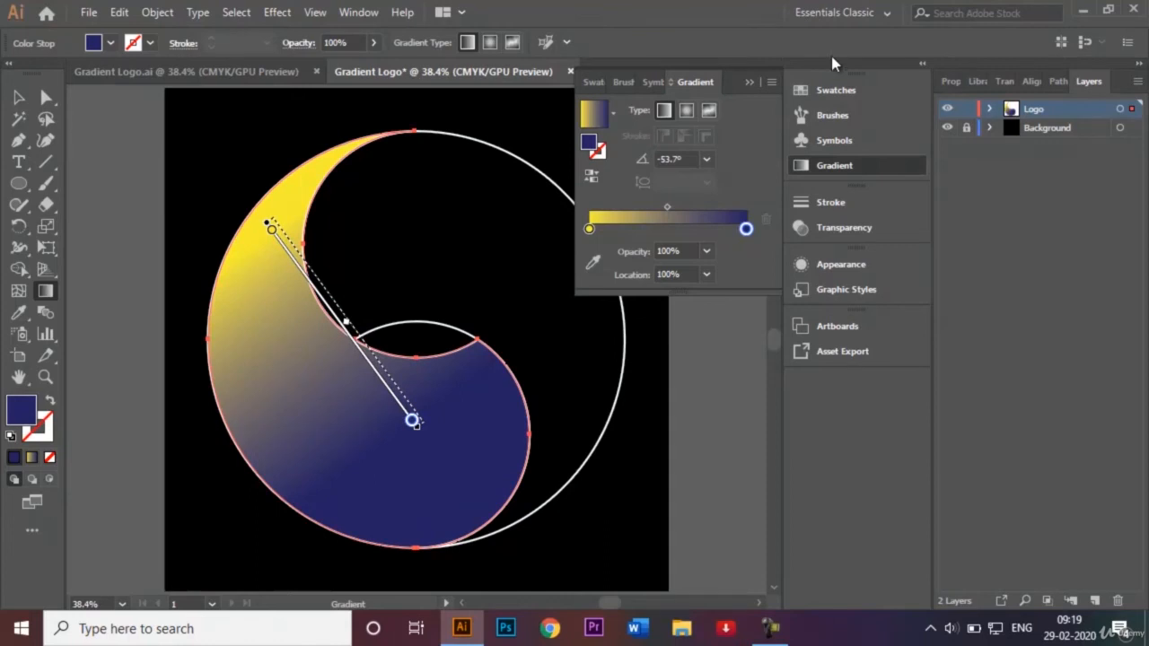
{"action": "left_click", "coordinate": [749, 82]}
{"action": "left_click", "coordinate": [19, 98]}
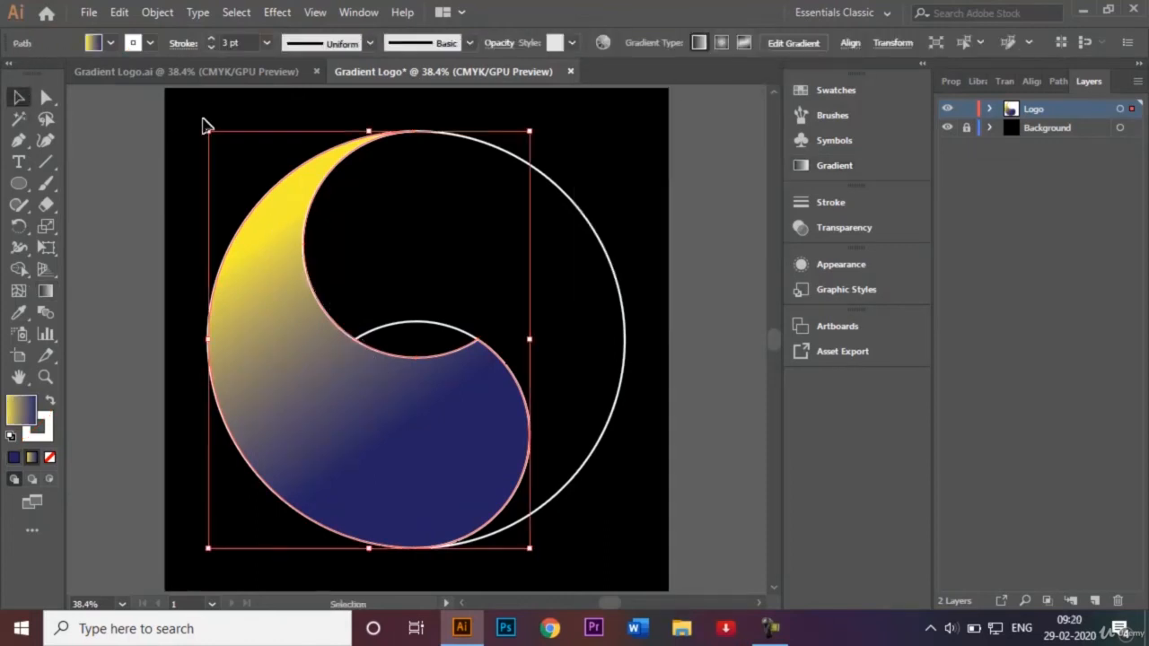
{"action": "left_click", "coordinate": [204, 121]}
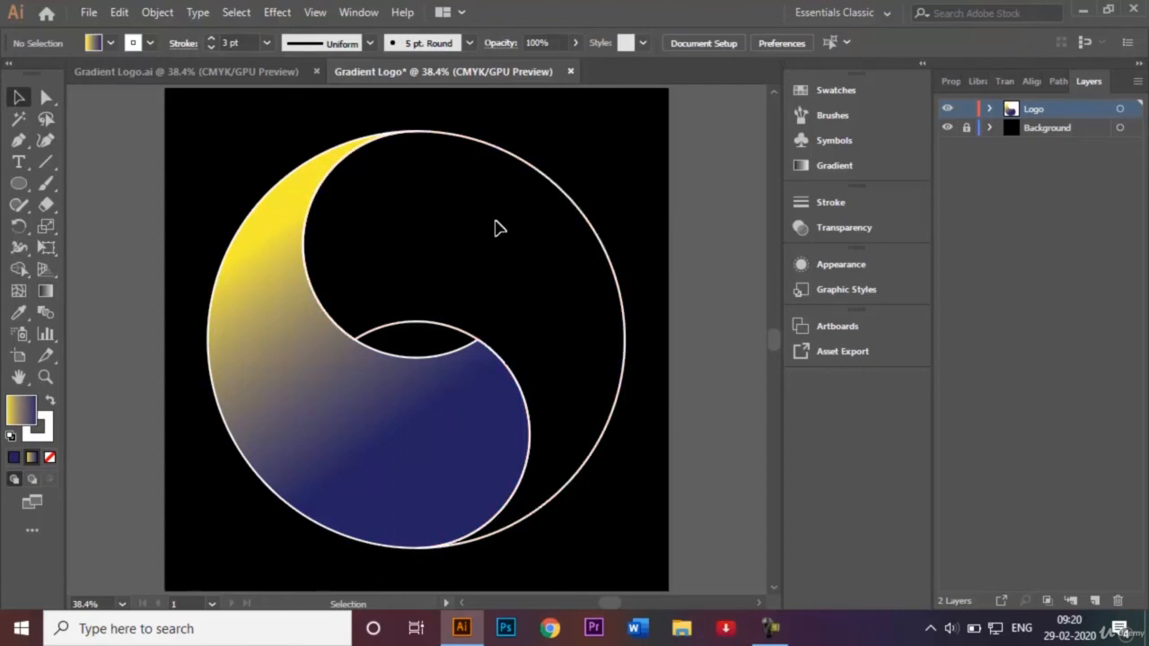
Fill the right-hand shape with the same yellow to dark blue linear gradient.
{"action": "left_click", "coordinate": [586, 225]}
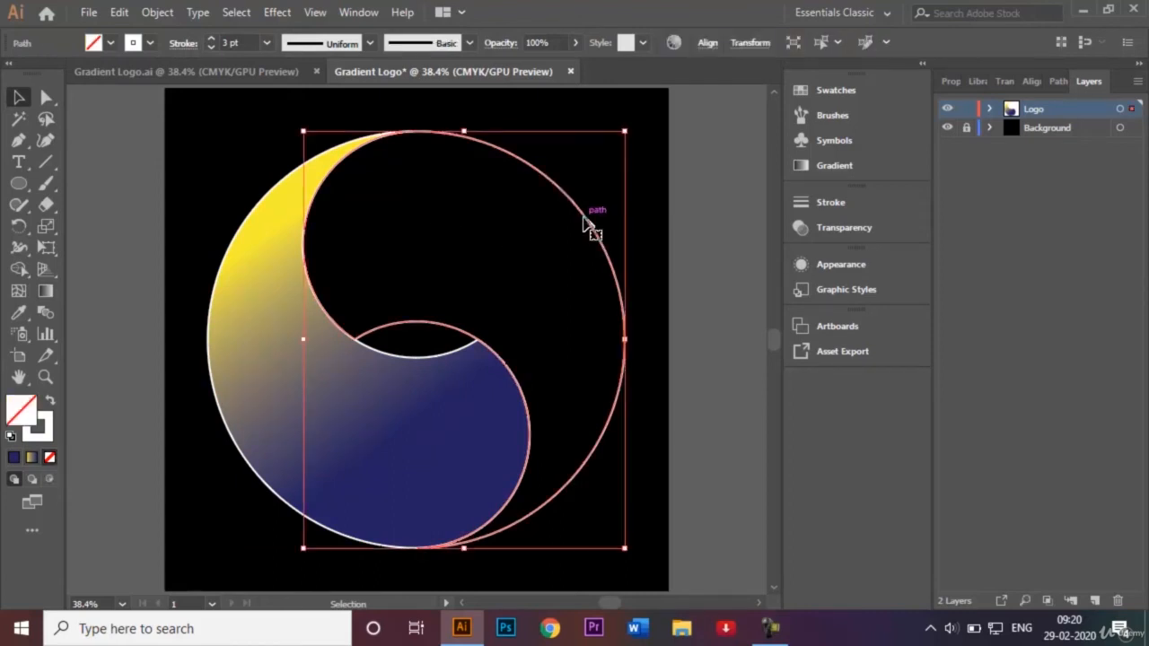
{"action": "left_click", "coordinate": [40, 288]}
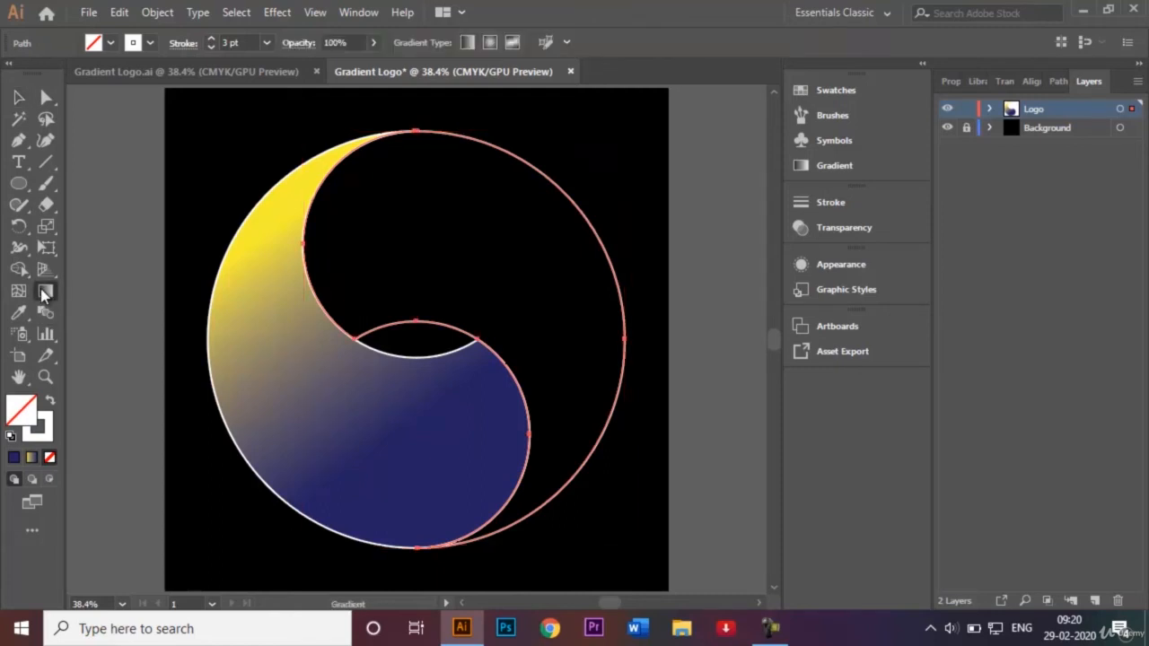
{"action": "double_click", "coordinate": [40, 288]}
{"action": "left_click", "coordinate": [664, 218]}
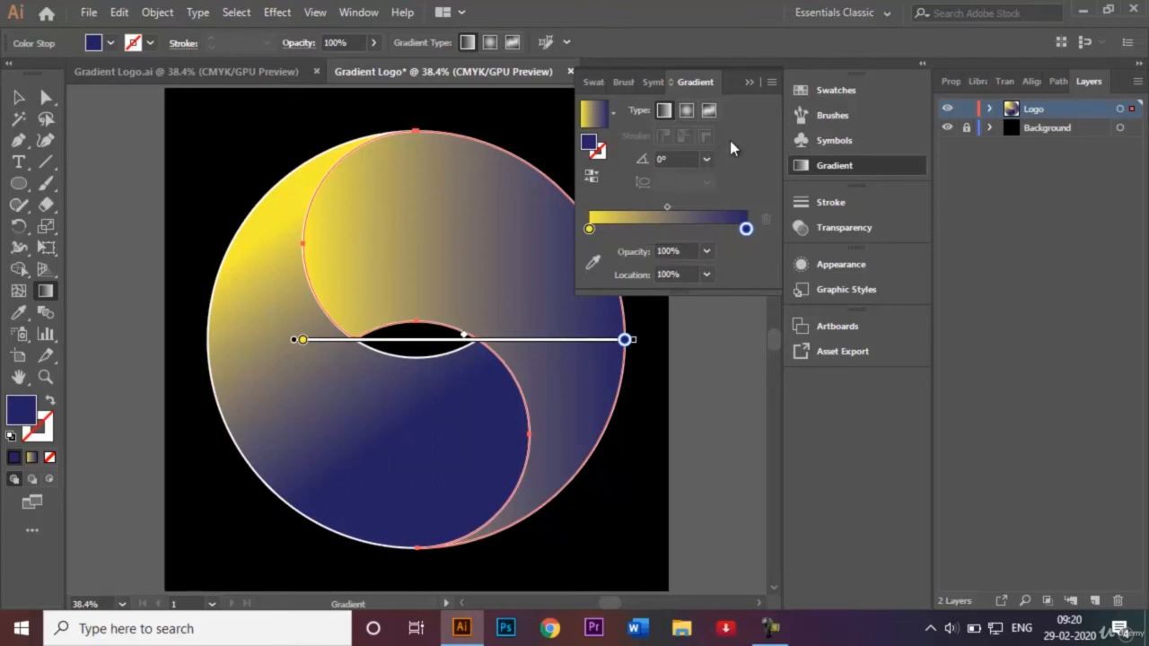
{"action": "left_click", "coordinate": [749, 83]}
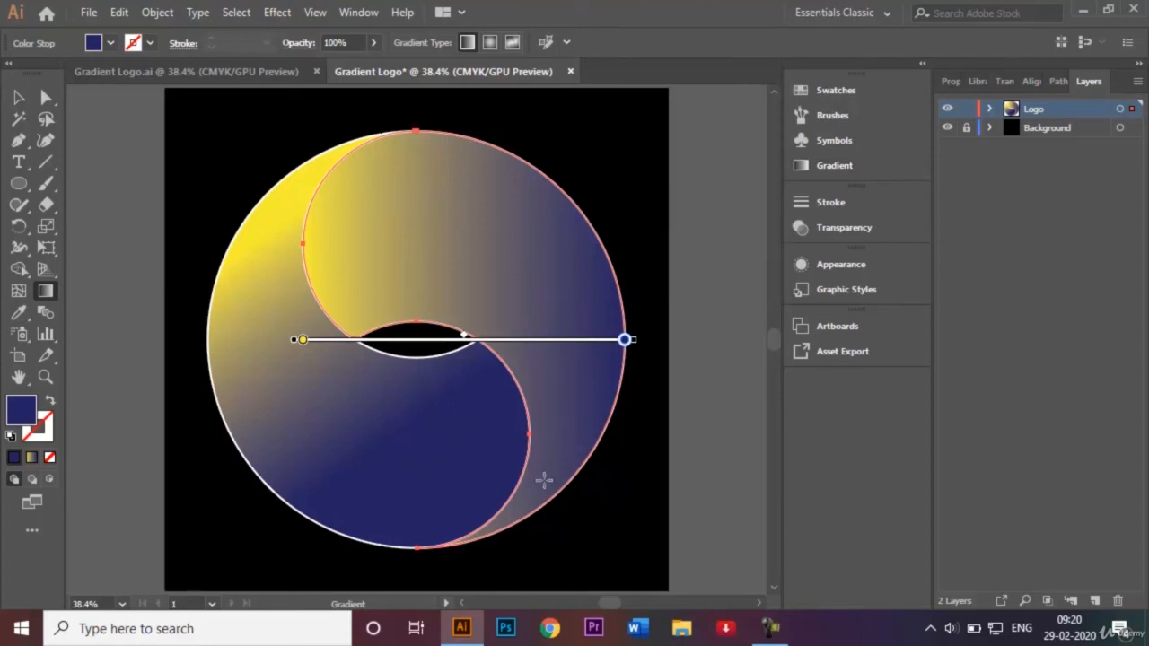
Redirect the right-hand shape's gradient diagonally from its lower crescent up into its rounded upper part.
{"action": "left_click_drag", "start_coordinate": [544, 480], "coordinate": [441, 258]}
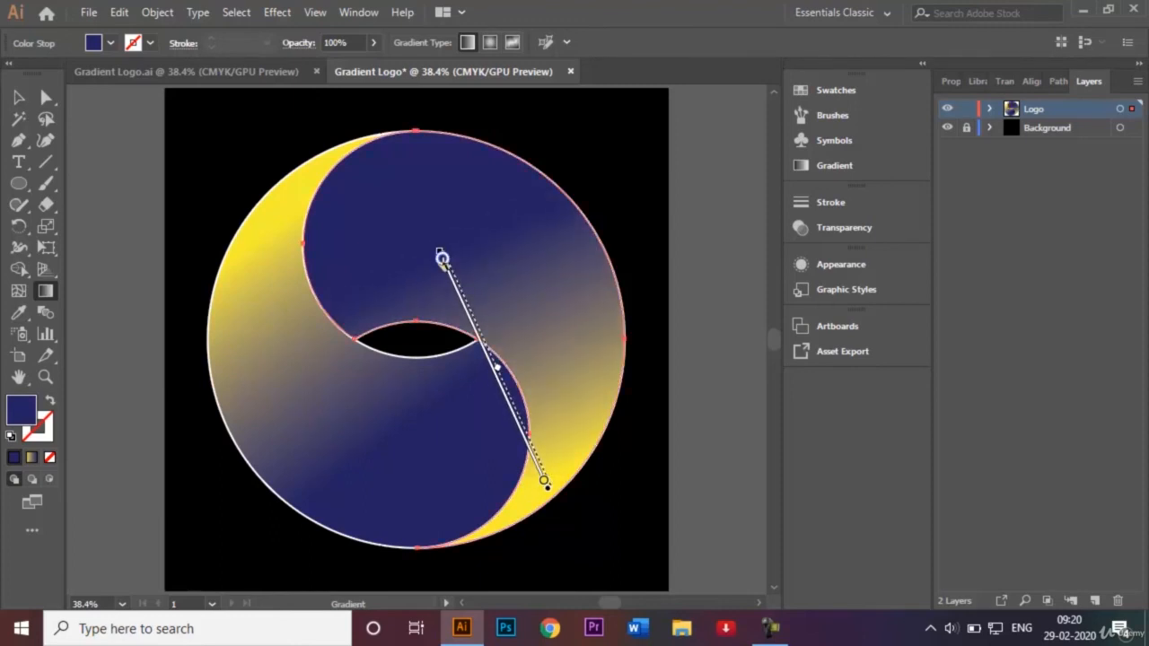
{"action": "left_click", "coordinate": [19, 97]}
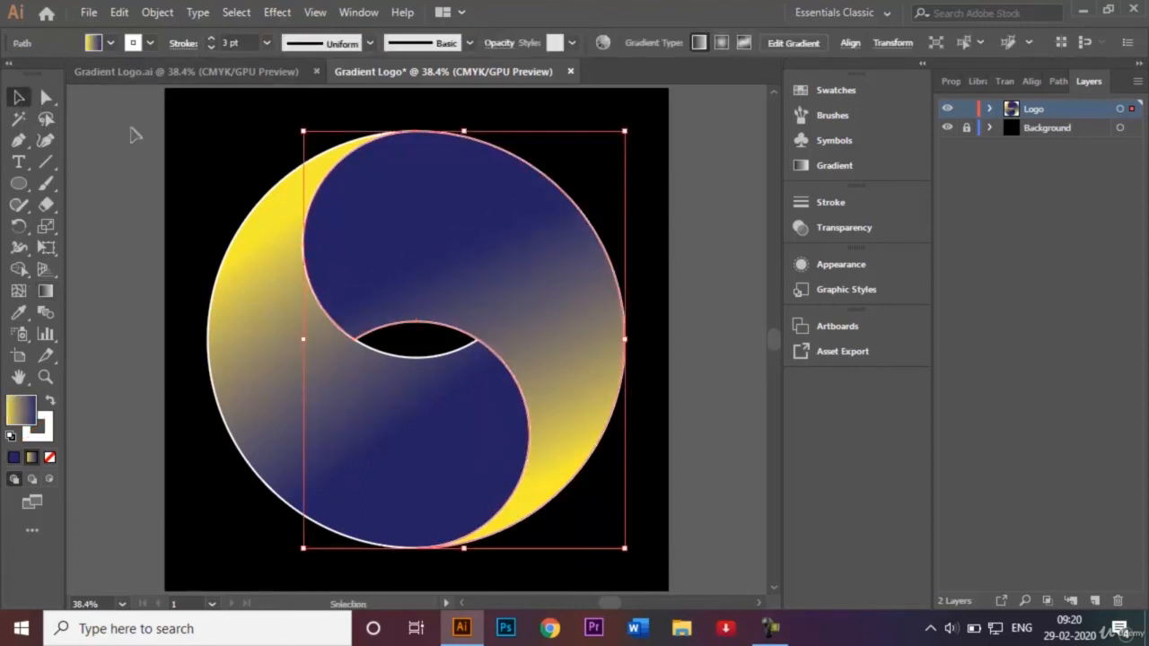
{"action": "left_click", "coordinate": [241, 153]}
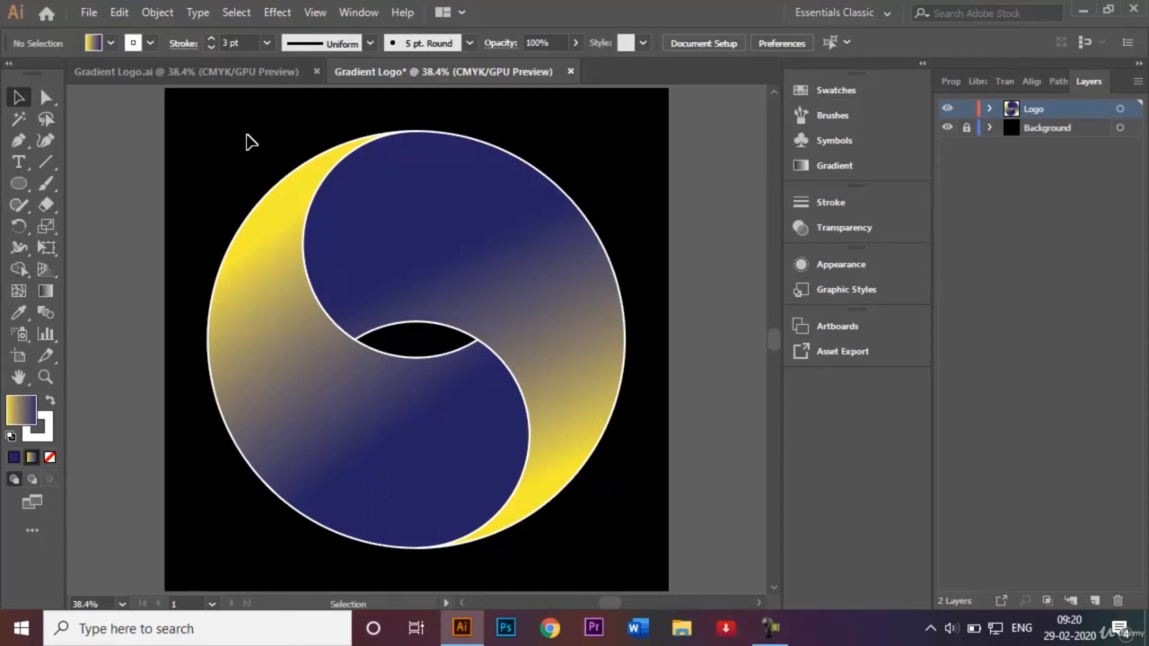
Remove the white stroke from both interlocking logo shapes by setting it to None, and deselect the artwork.
{"action": "left_click", "coordinate": [576, 475]}
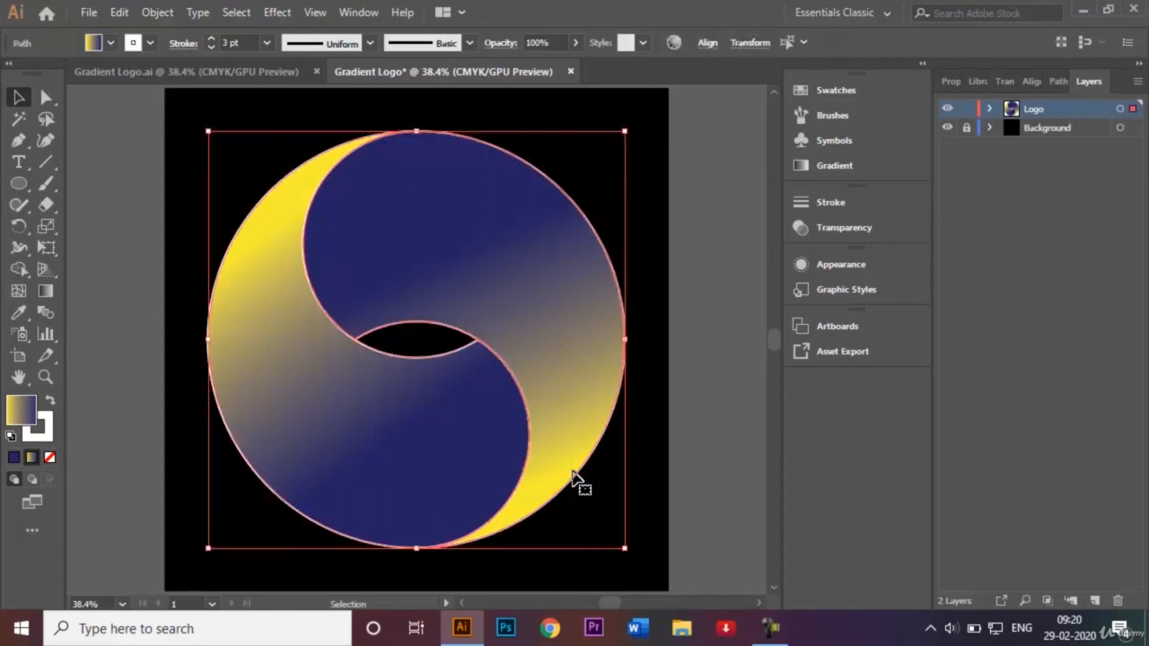
{"action": "left_click", "coordinate": [151, 47]}
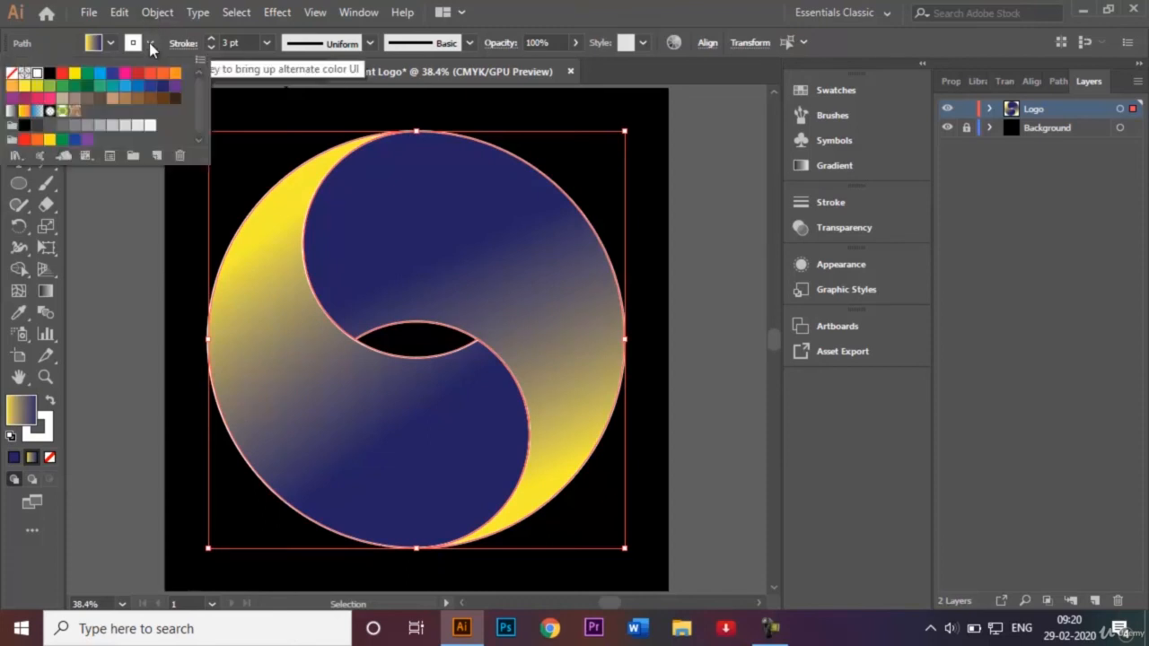
{"action": "left_click", "coordinate": [11, 76]}
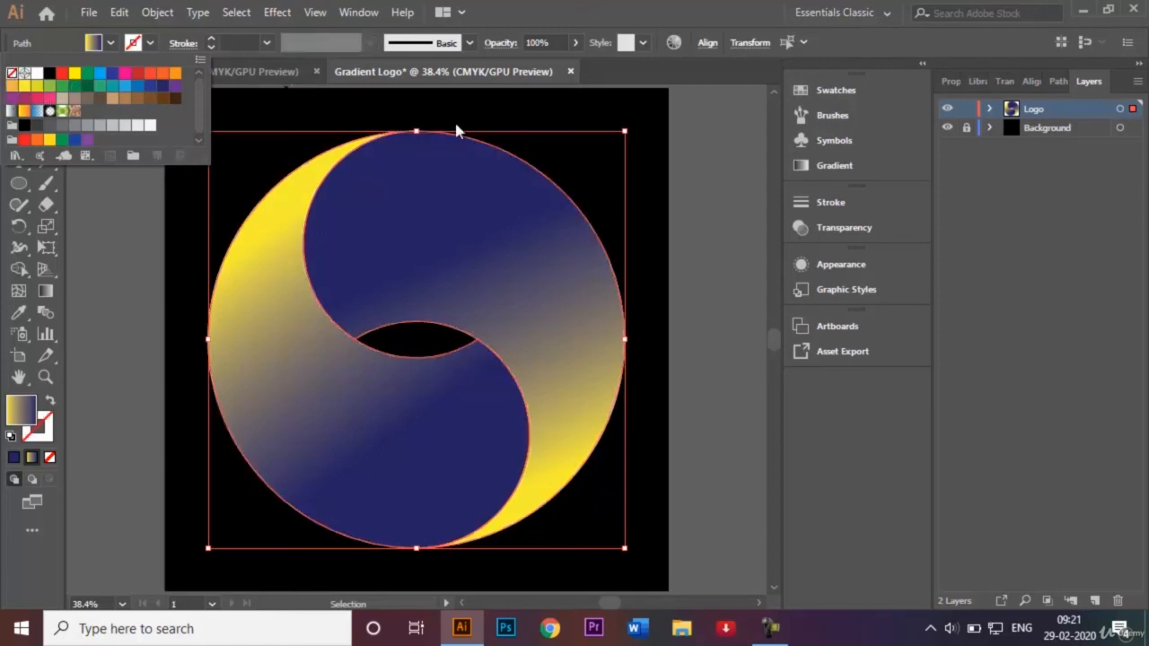
{"action": "left_click", "coordinate": [586, 148]}
{"action": "left_click", "coordinate": [707, 201]}
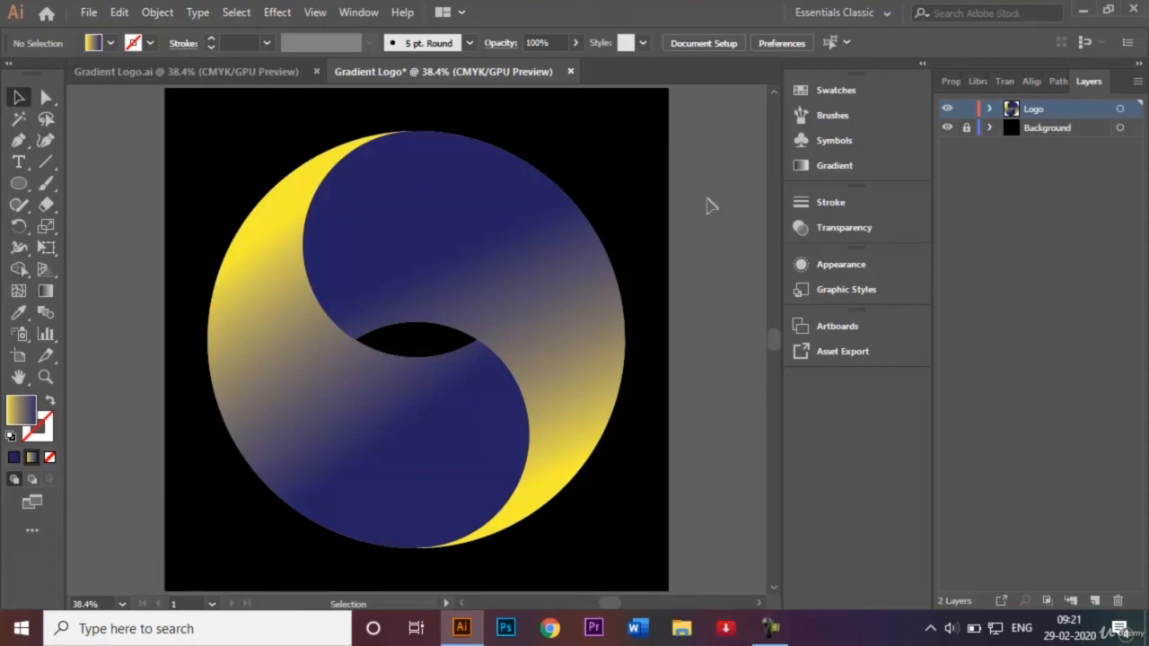
Save the document as Gradient Logo Video.ai in the Logos folder, in Adobe Illustrator format with the default Illustrator CC options.
{"action": "left_click", "coordinate": [89, 11]}
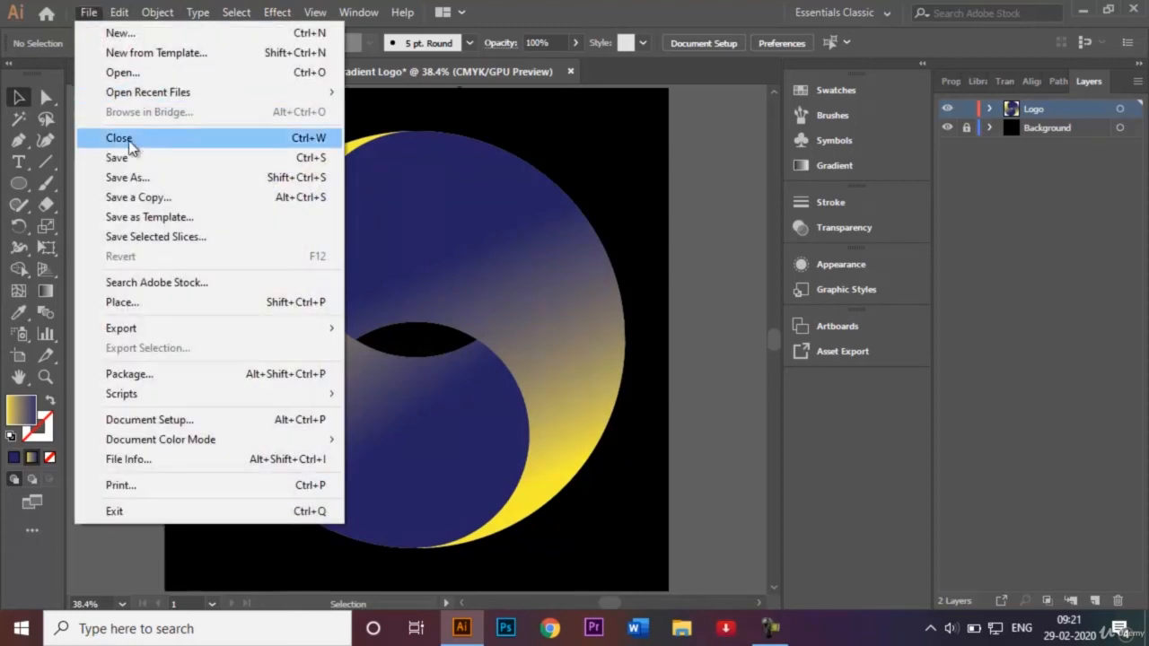
{"action": "left_click", "coordinate": [138, 179]}
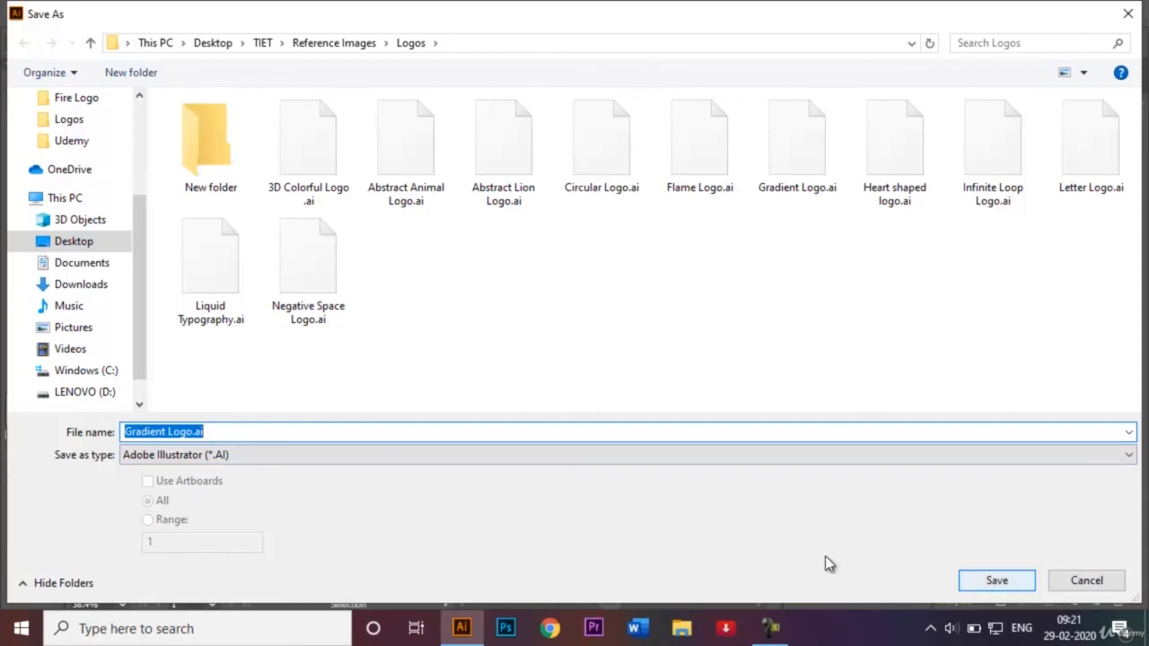
{"action": "left_click", "coordinate": [193, 432]}
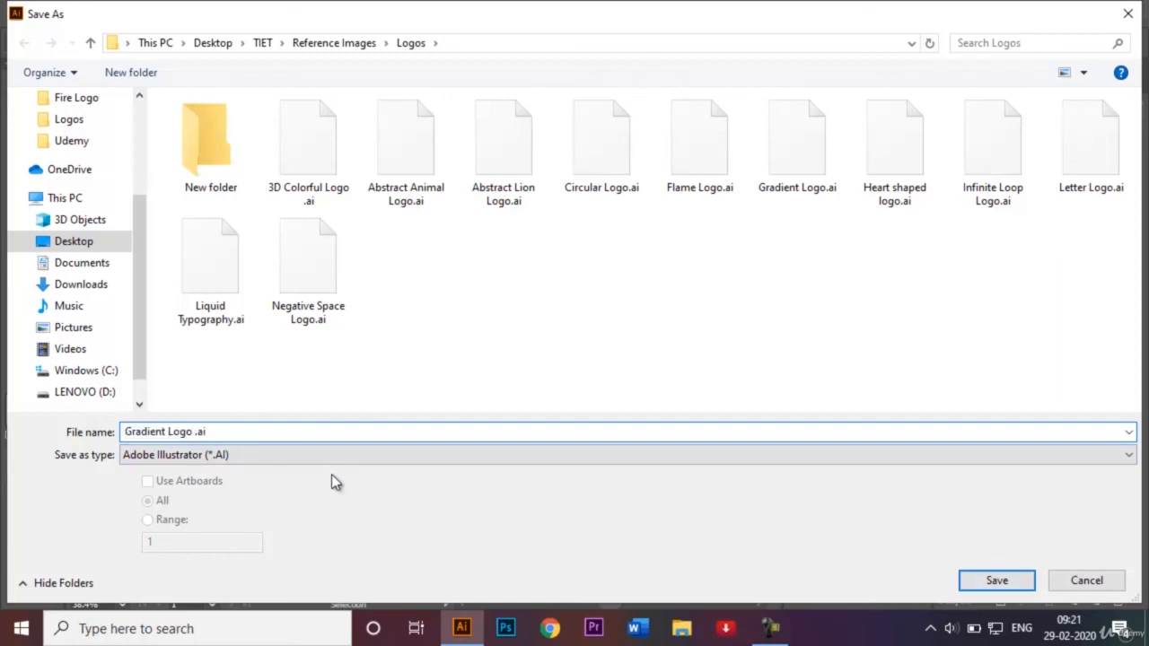
{"action": "type", "text": "Video"}
{"action": "left_click", "coordinate": [997, 581]}
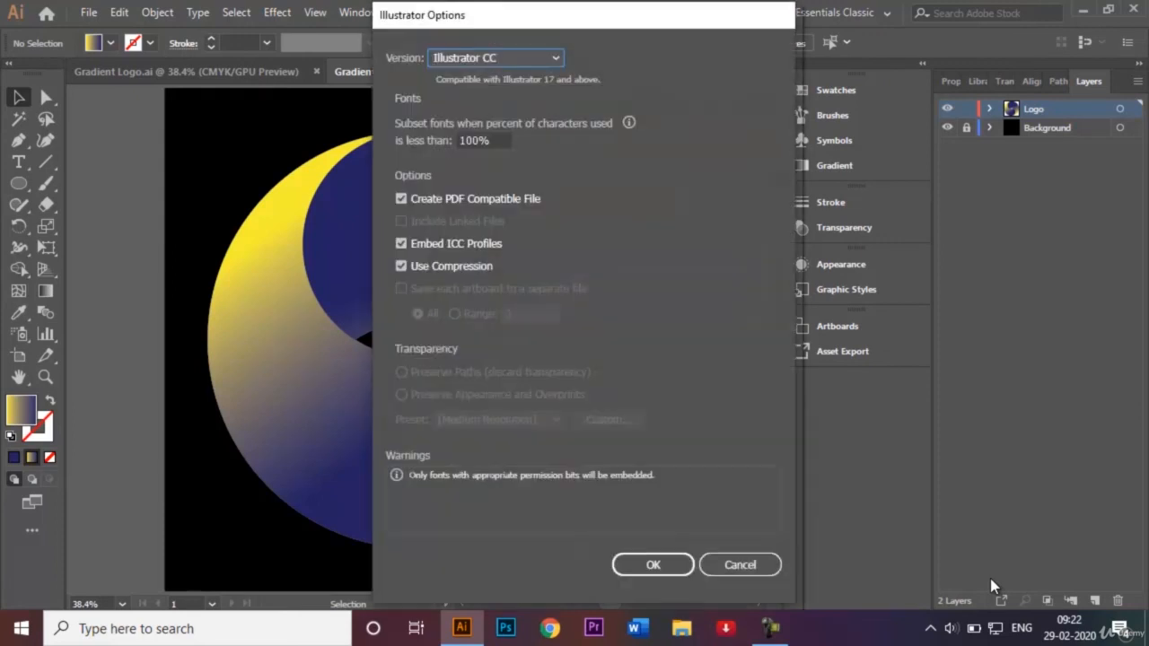
{"action": "left_click", "coordinate": [650, 563]}
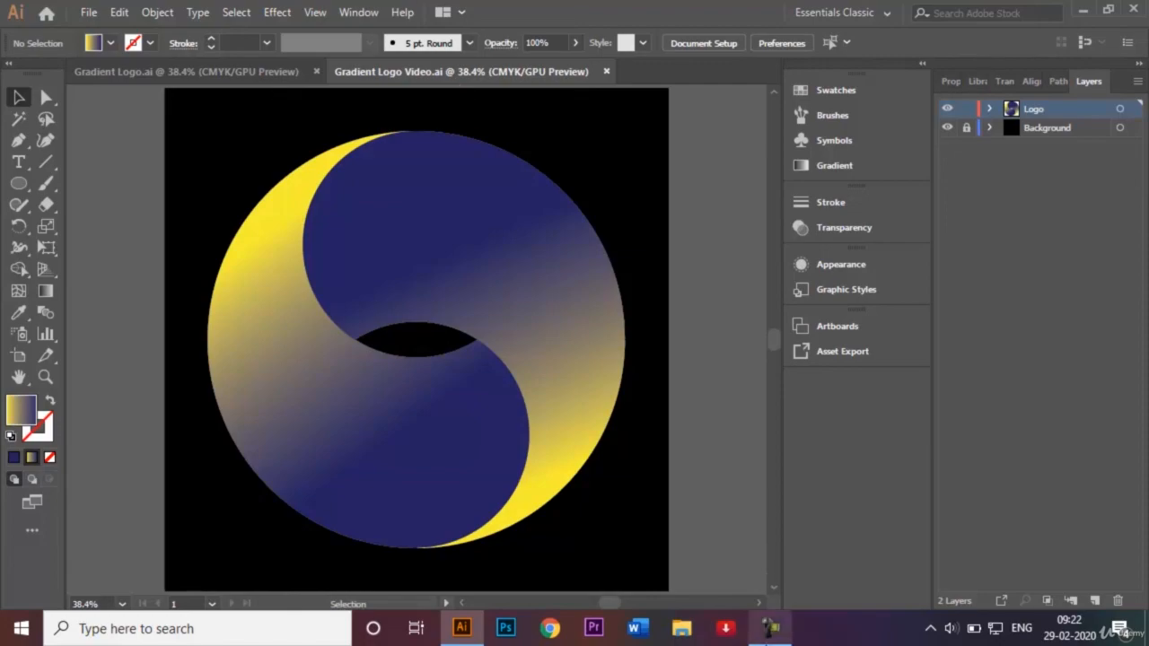
{"action": "left_click", "coordinate": [770, 628]}
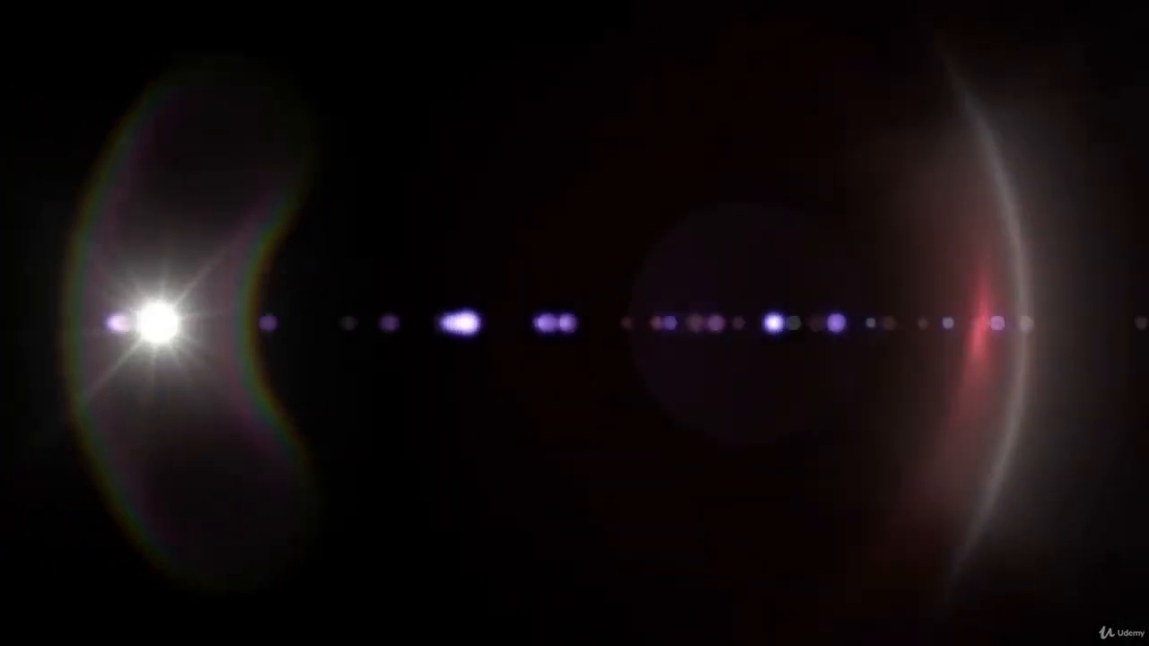